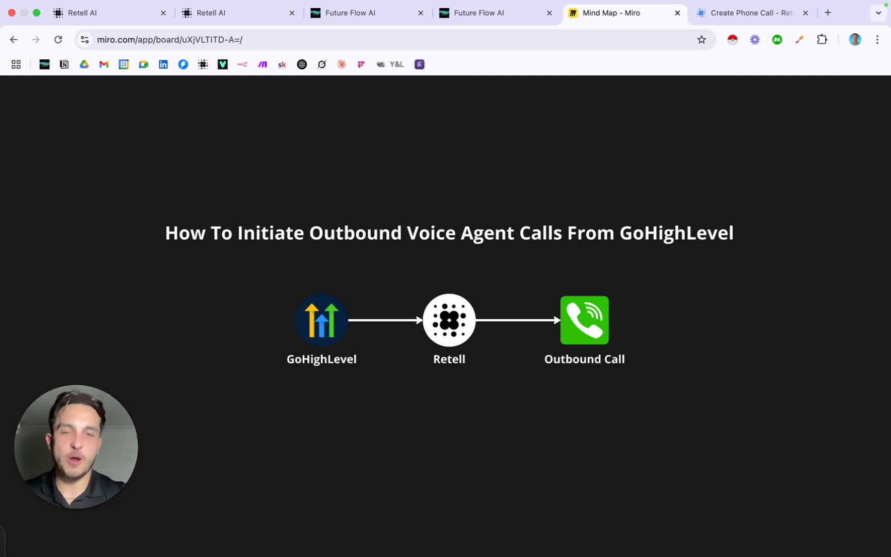
Scroll the Miro board down to the 'Why GoHighLevel?' frame covering lead data and pipelines
scroll(439, 298, "down", 10)
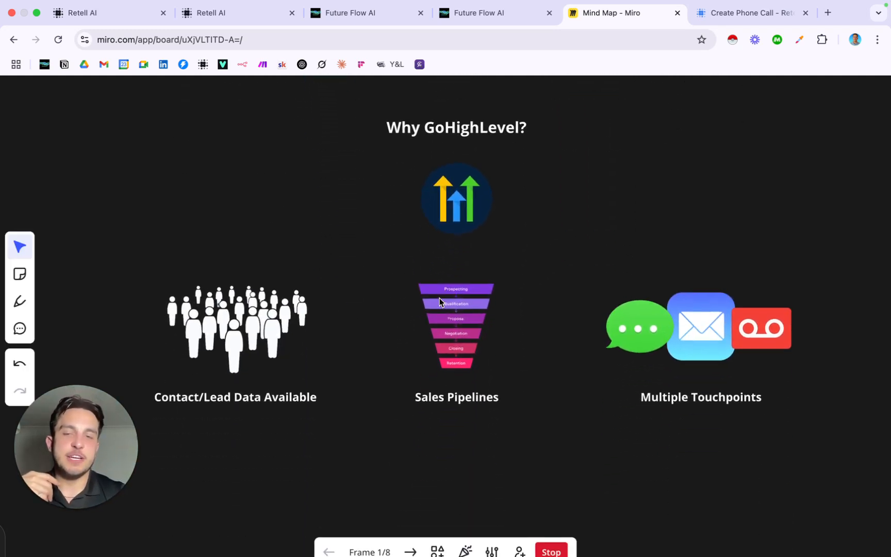
Scroll back up the Miro board, leaving the presentation for the 'Initiate Outbound Calls With Retell Agent' workflow
scroll(440, 298, "up", 1)
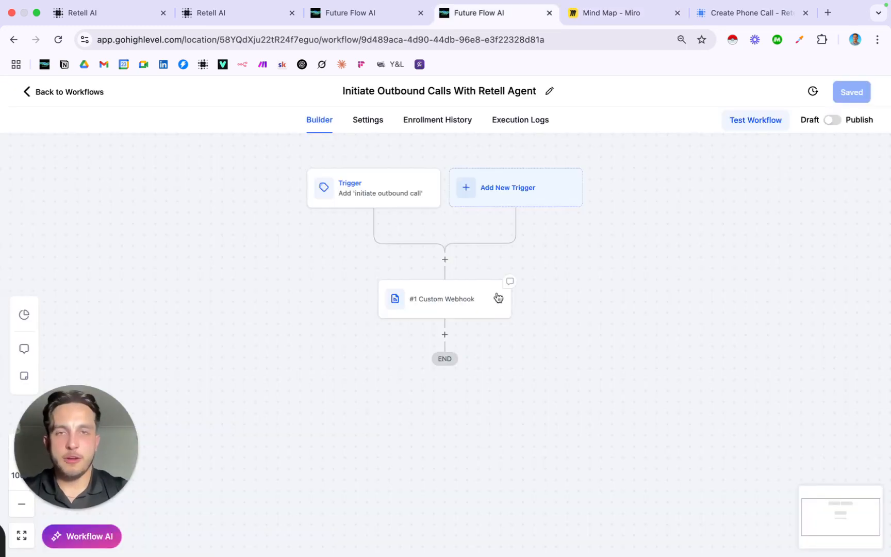
scroll(497, 298, "up", 1)
scroll(498, 297, "up", 3)
scroll(498, 298, "up", 2)
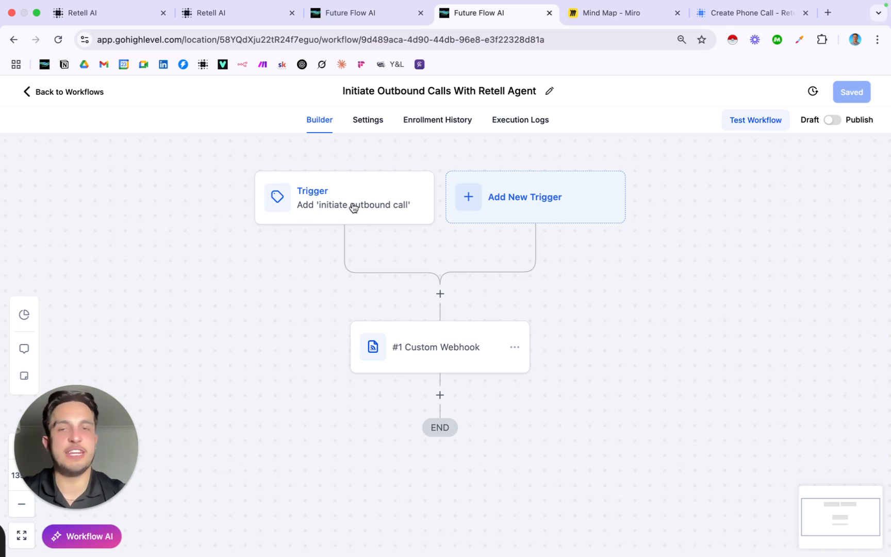
left_click(509, 199)
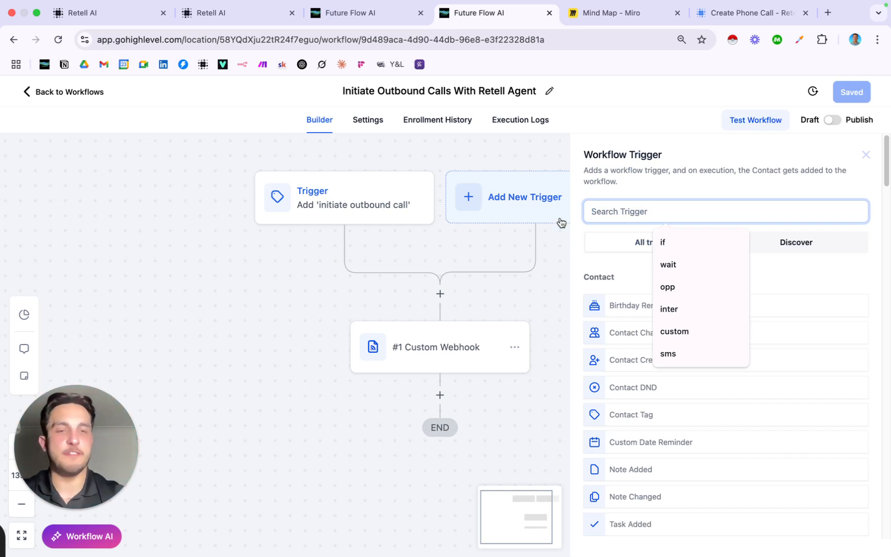
left_click(595, 273)
scroll(692, 314, "down", 3)
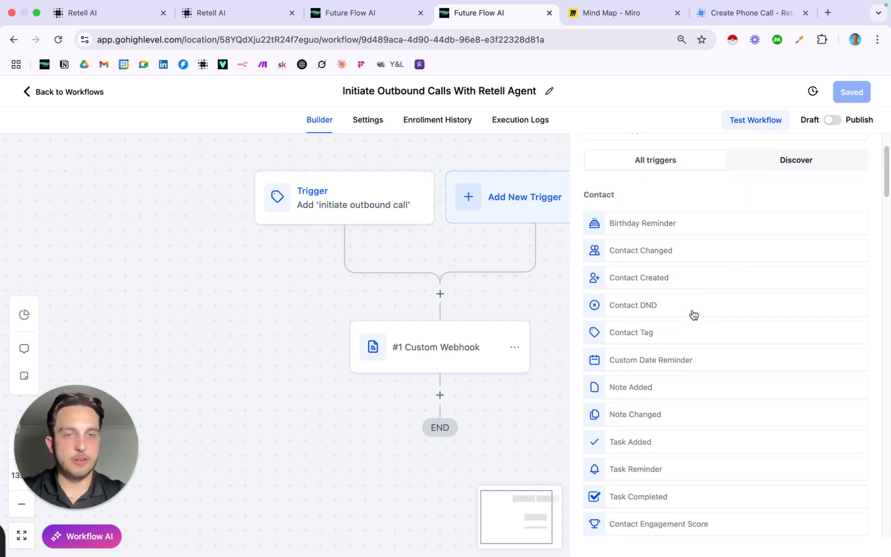
scroll(666, 290, "down", 2)
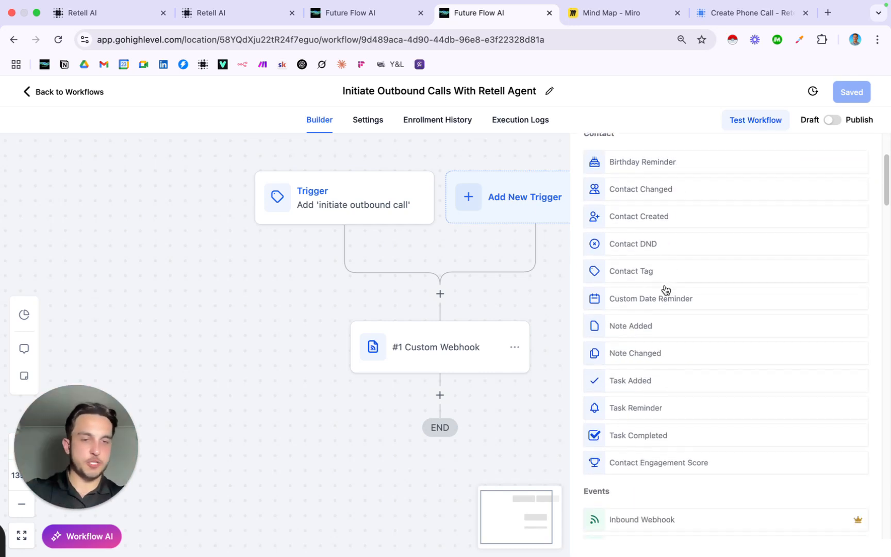
scroll(665, 290, "down", 2)
scroll(665, 289, "up", 2)
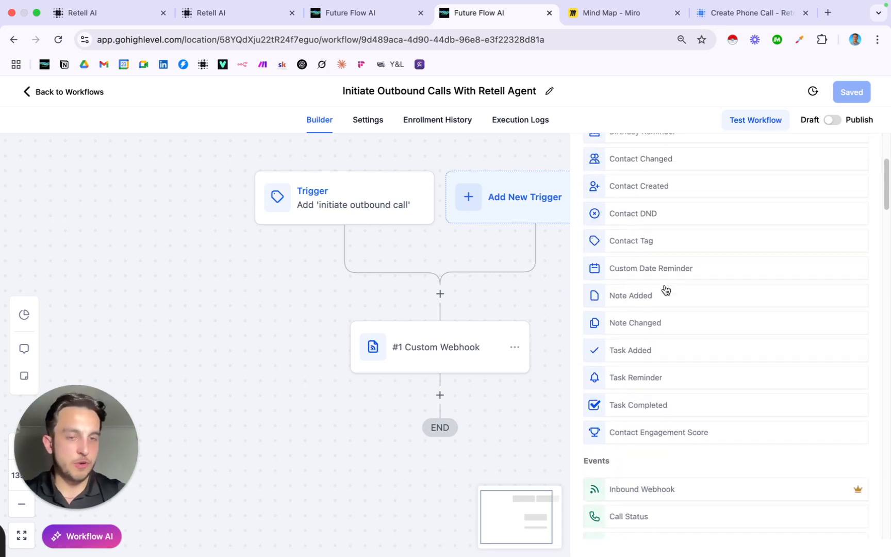
scroll(666, 289, "down", 6)
scroll(664, 290, "down", 1)
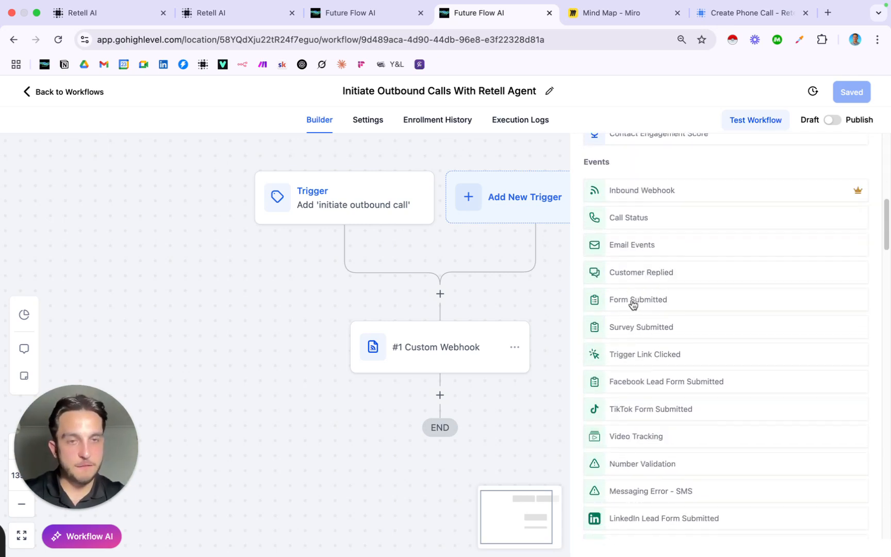
scroll(645, 307, "down", 2)
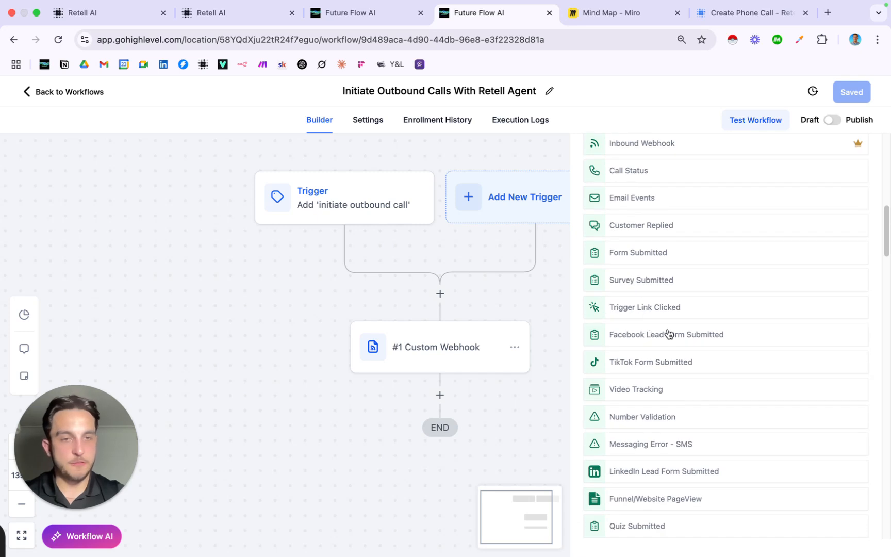
scroll(660, 340, "down", 18)
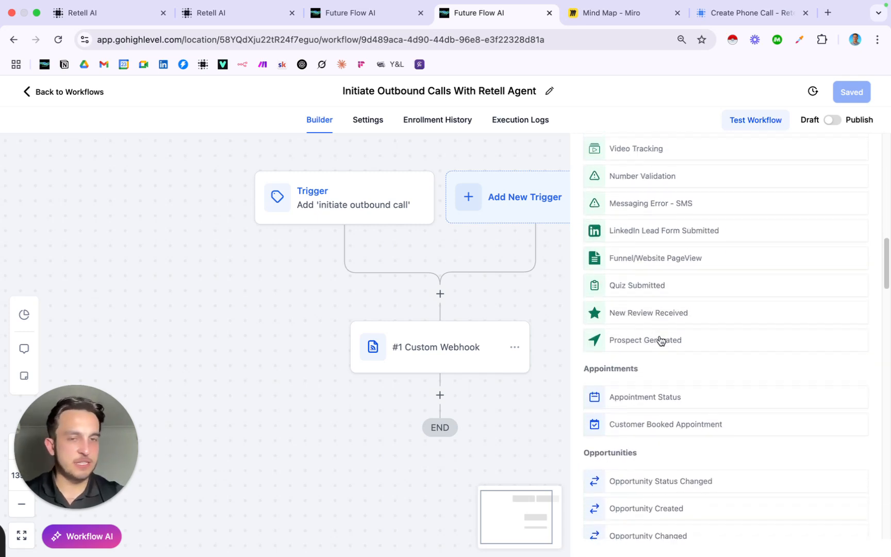
scroll(660, 340, "down", 14)
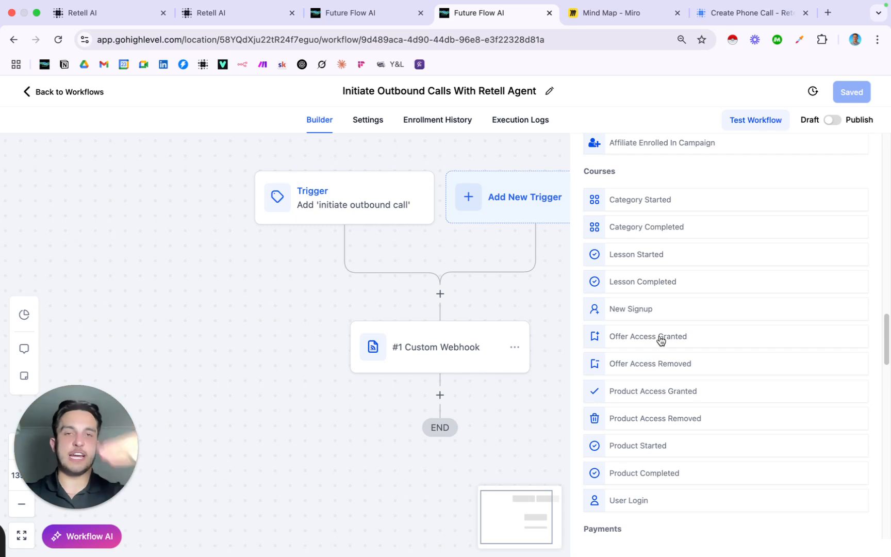
left_click(308, 269)
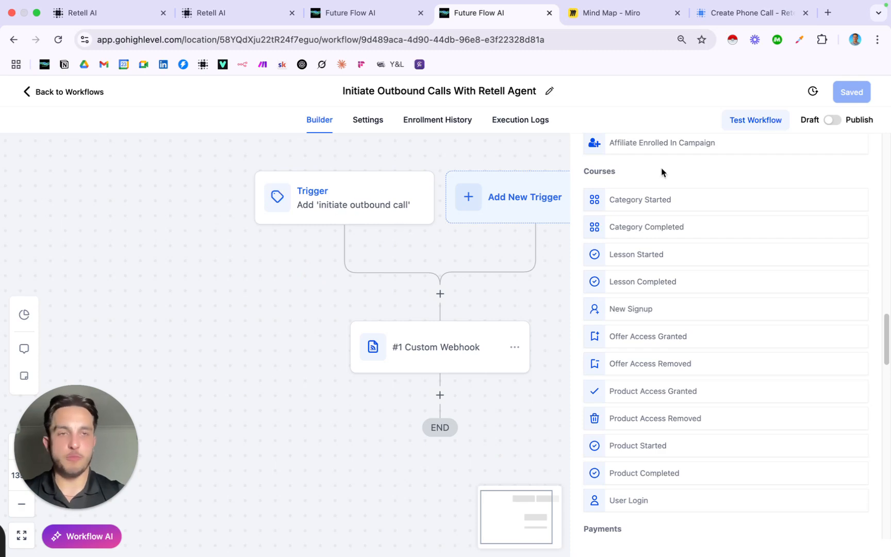
scroll(609, 440, "down", 10)
scroll(593, 440, "up", 20)
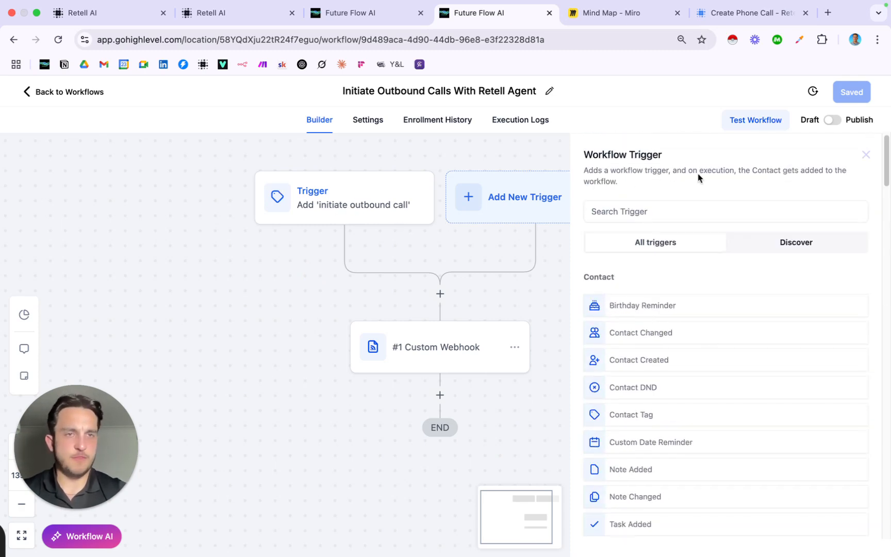
left_click(867, 155)
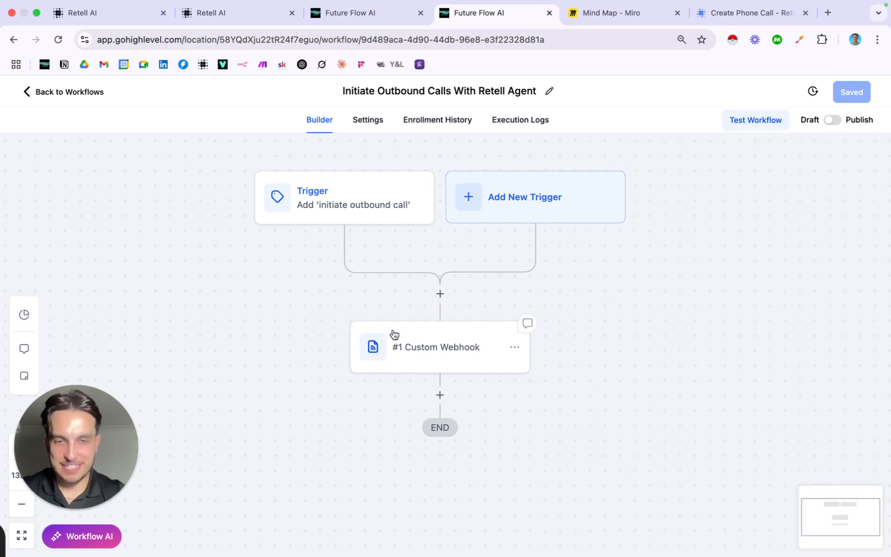
Rename the Custom Webhook action to 'Retell Outbound Call for Beginners' and save it
left_click(487, 335)
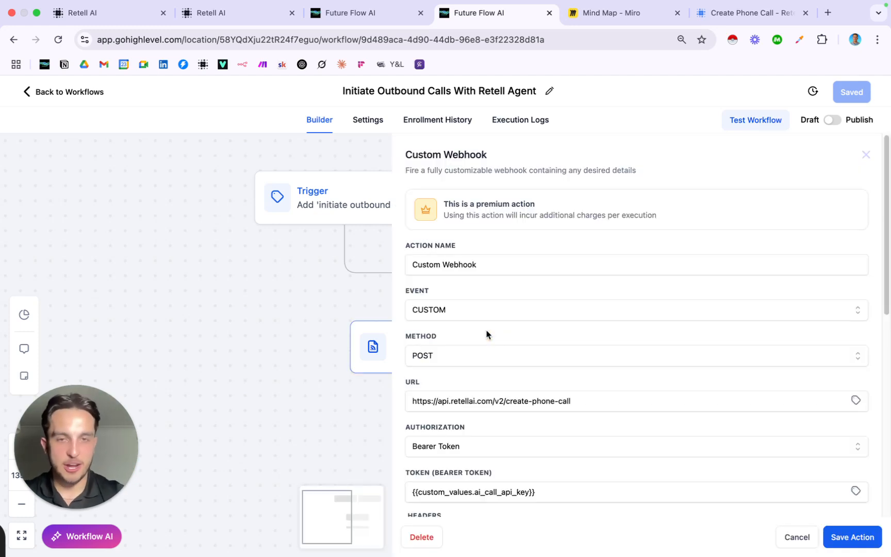
scroll(486, 334, "down", 2)
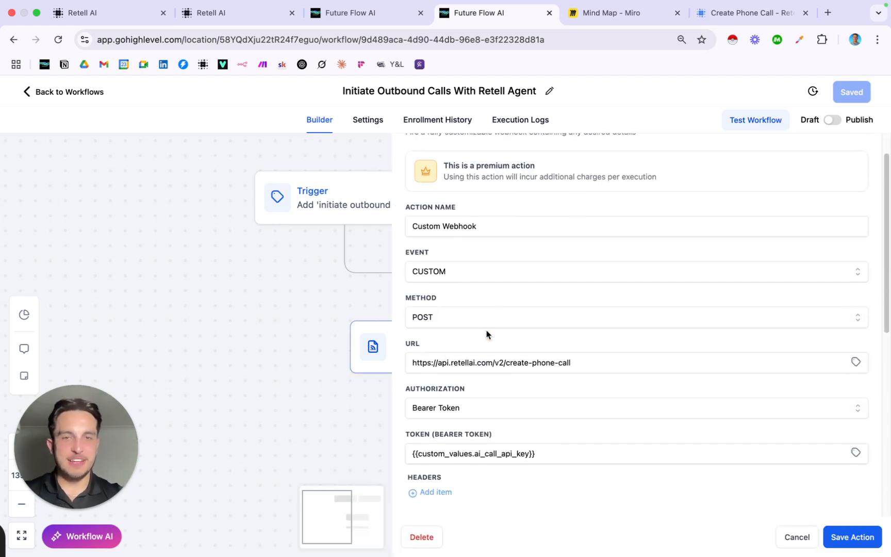
double_click(494, 223)
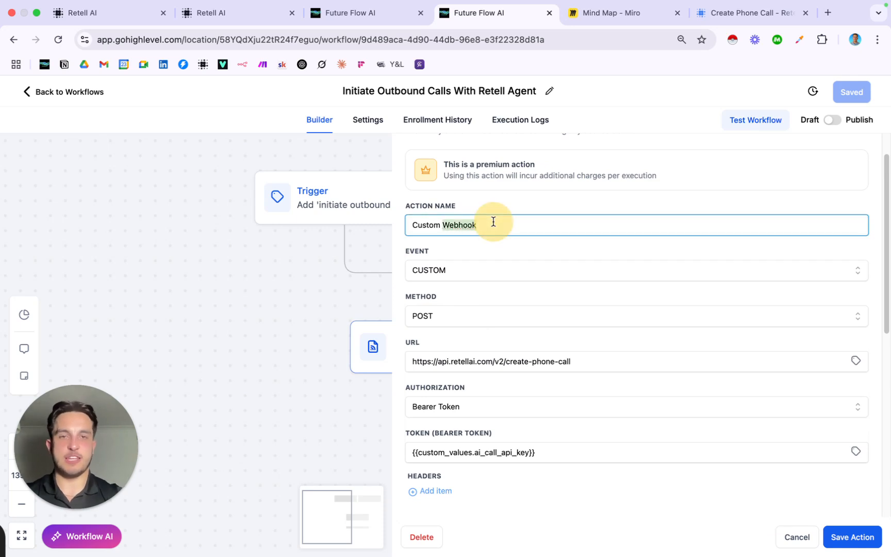
triple_click(494, 223)
type("R")
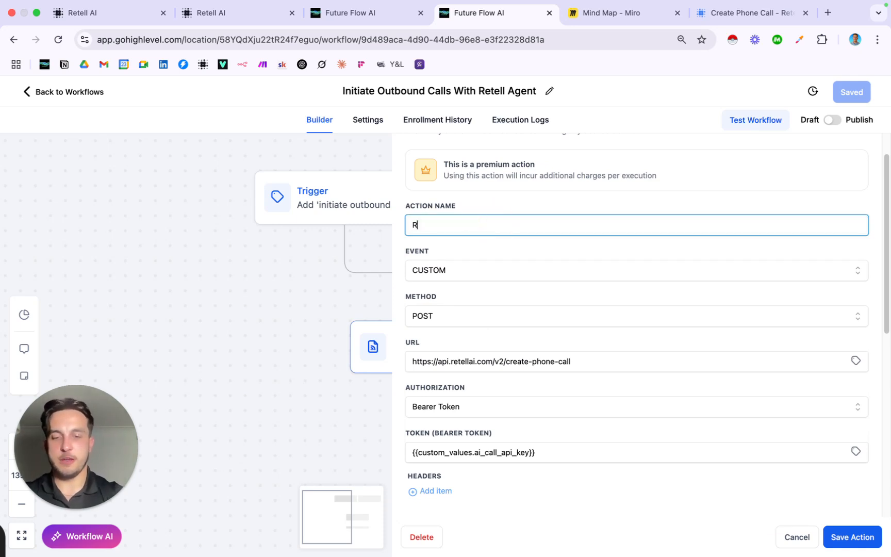
type("etell B")
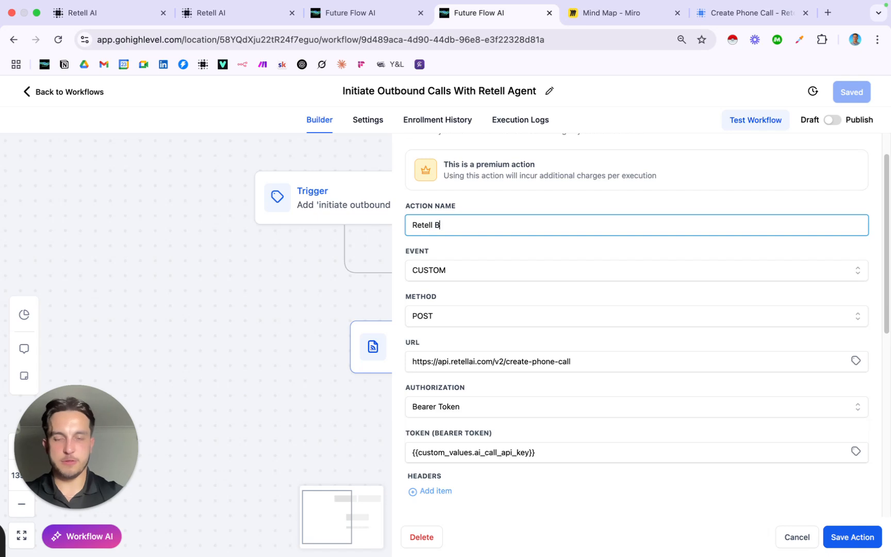
key("BackSpace")
type("Outbound ")
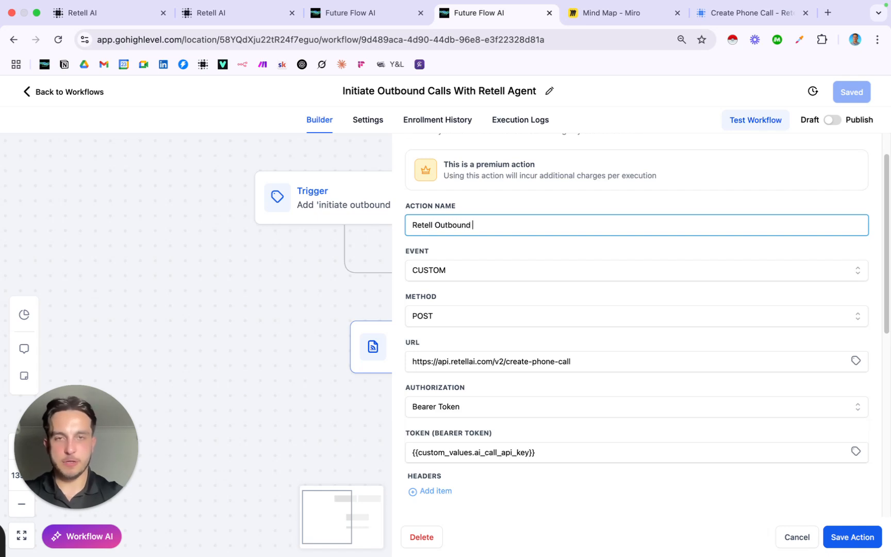
type("Call for Beginners")
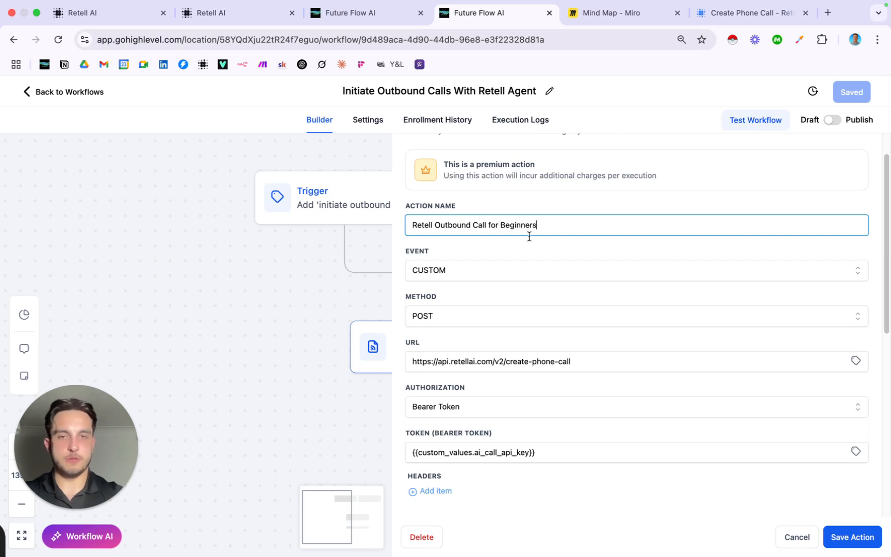
left_click(851, 539)
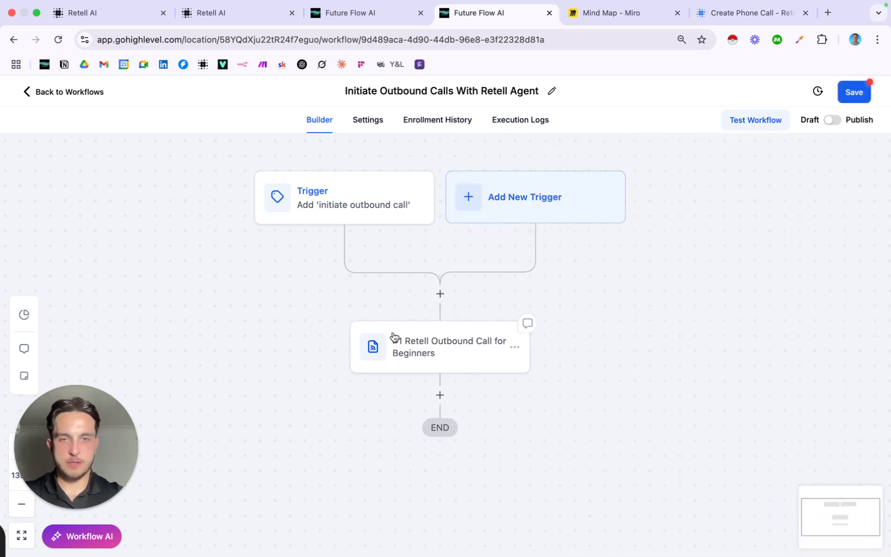
Reopen the webhook settings and check the URL ends in the create-phone-call endpoint
left_click(449, 351)
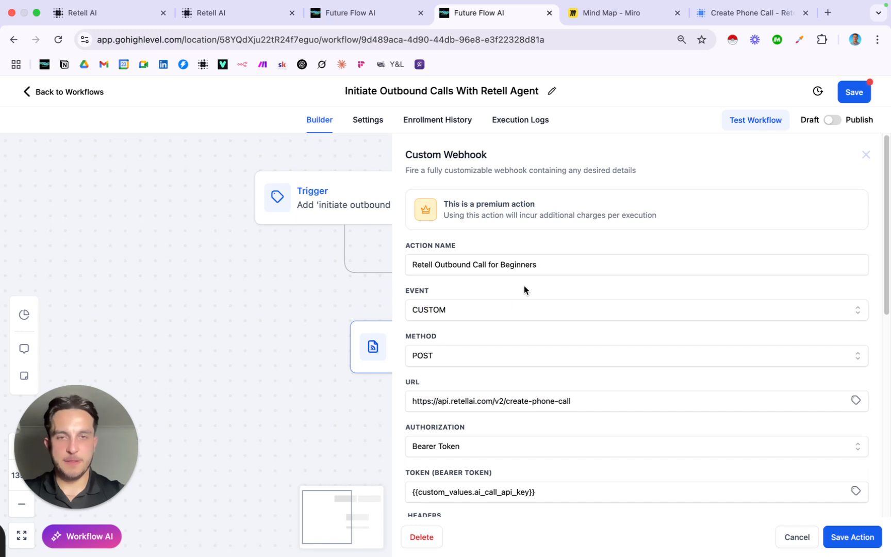
scroll(524, 289, "down", 1)
scroll(438, 294, "down", 3)
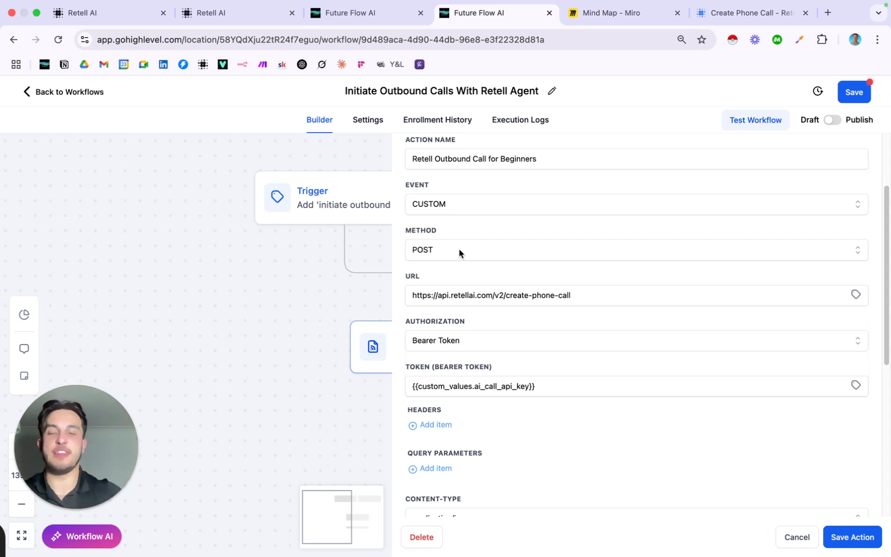
scroll(456, 271, "down", 2)
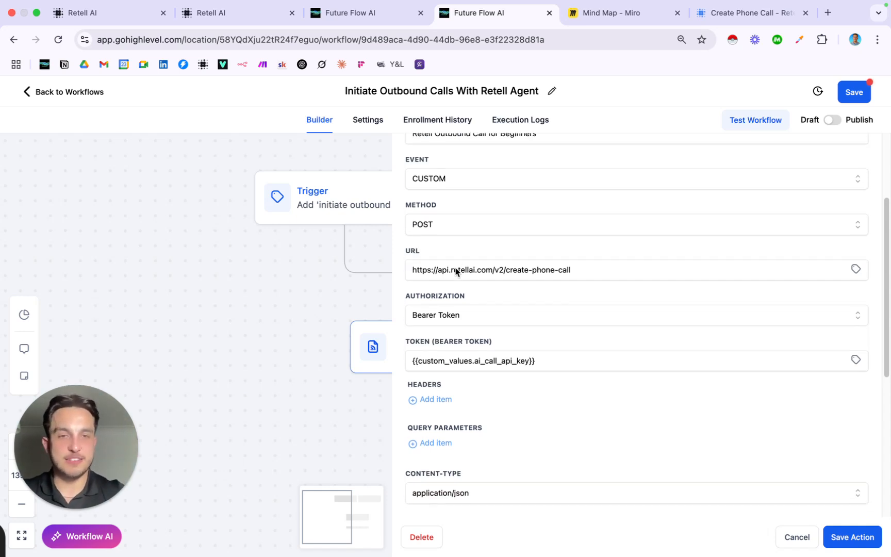
left_click(520, 263)
left_click_drag(521, 263, 583, 261)
left_click(583, 263)
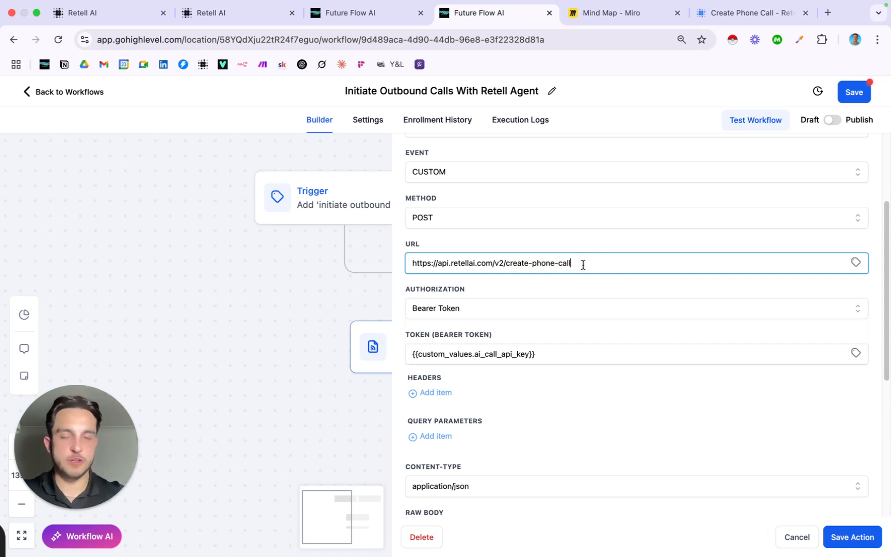
scroll(542, 261, "down", 2)
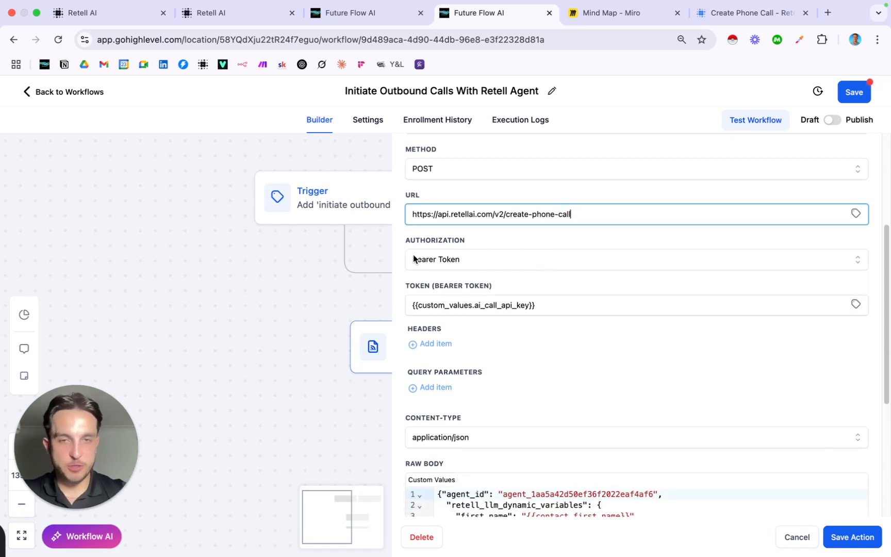
Set the bearer token to a single AI Call API Key custom value, deleting the duplicate
triple_click(557, 307)
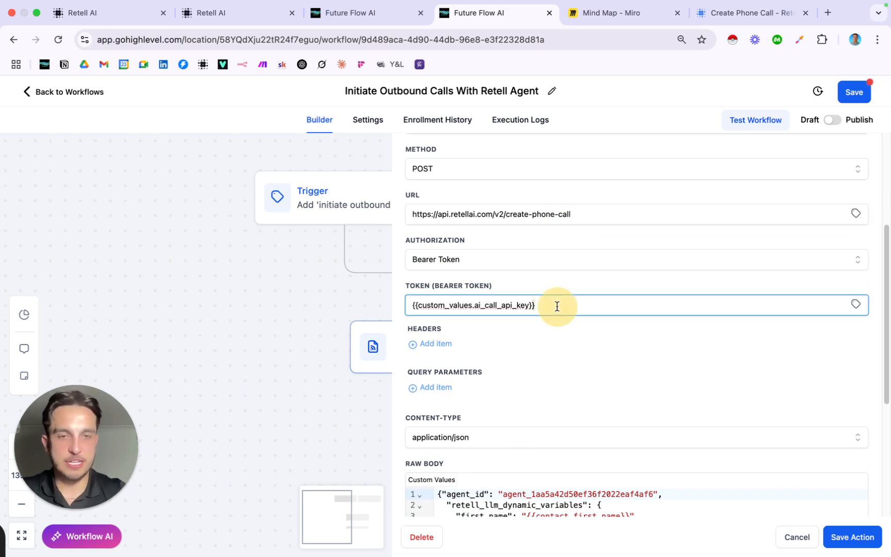
left_click(563, 306)
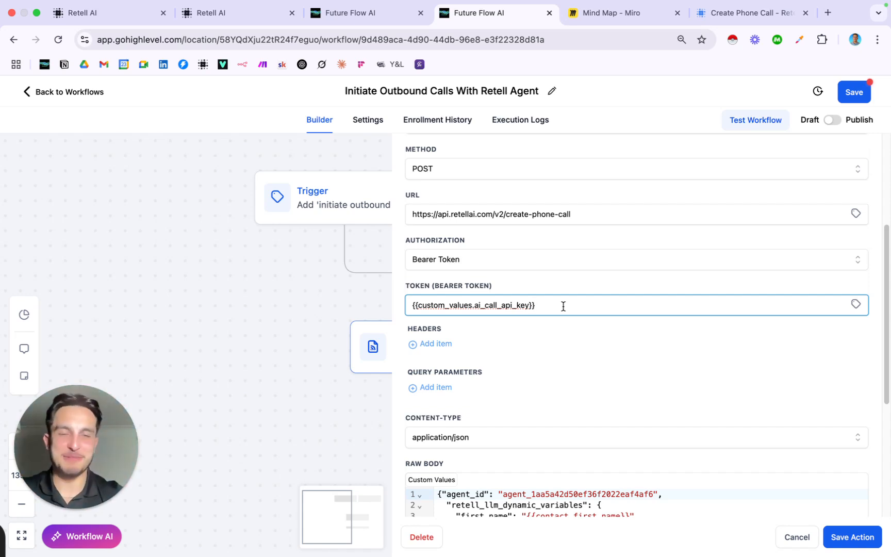
left_click(856, 304)
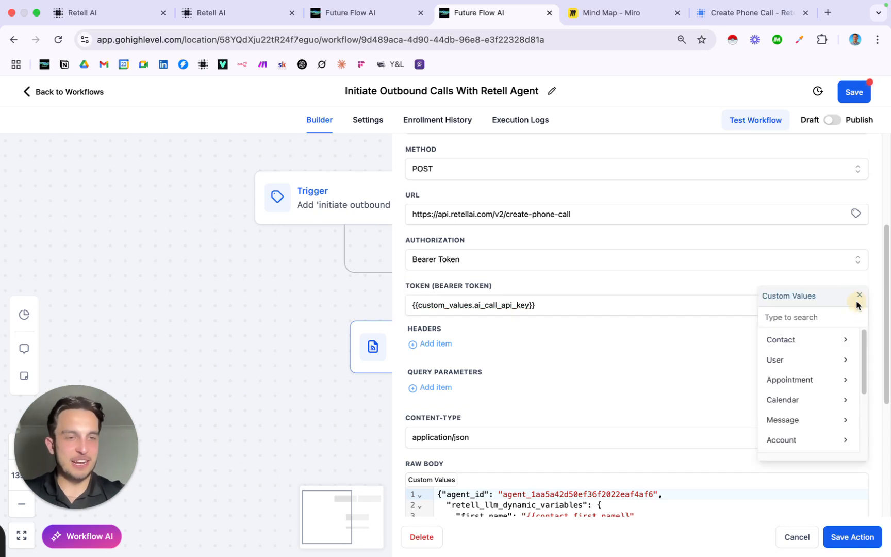
left_click(793, 317)
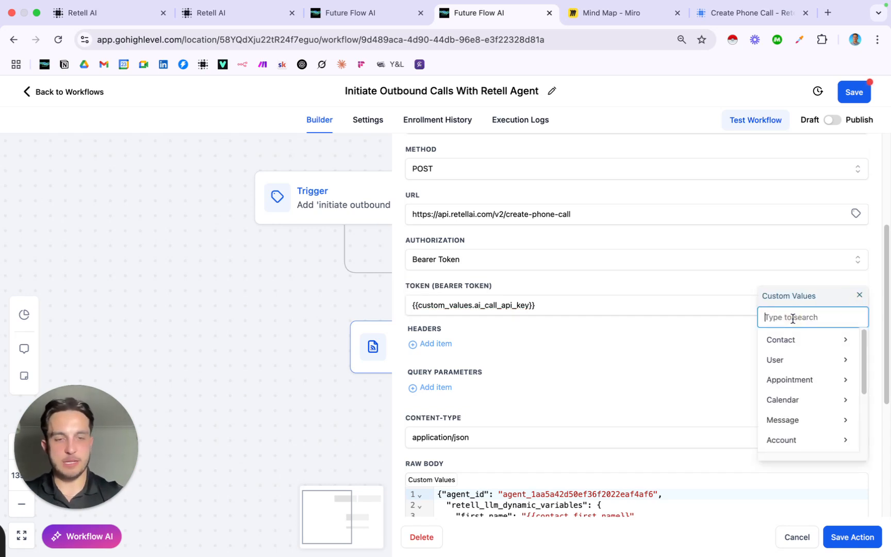
type("ai call api")
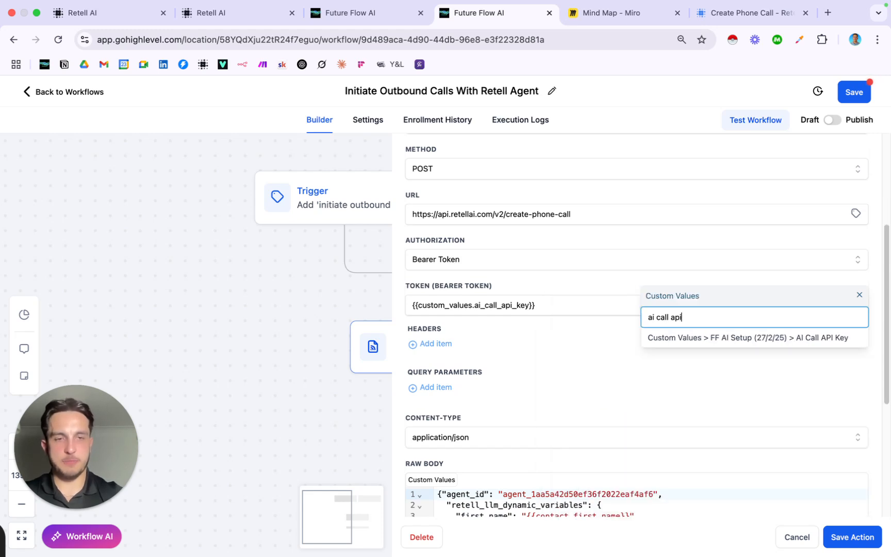
left_click(825, 340)
left_click_drag(534, 304, 398, 302)
key("BackSpace")
left_click(550, 306)
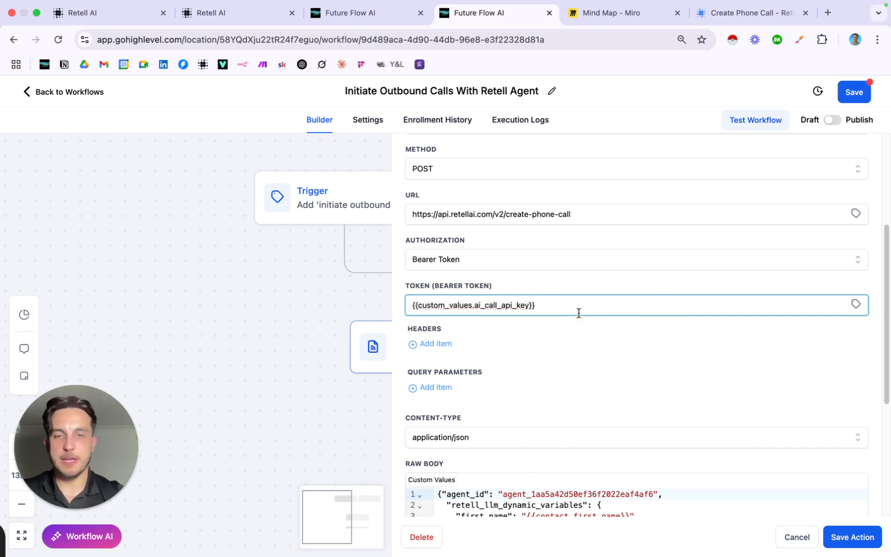
scroll(578, 312, "up", 2)
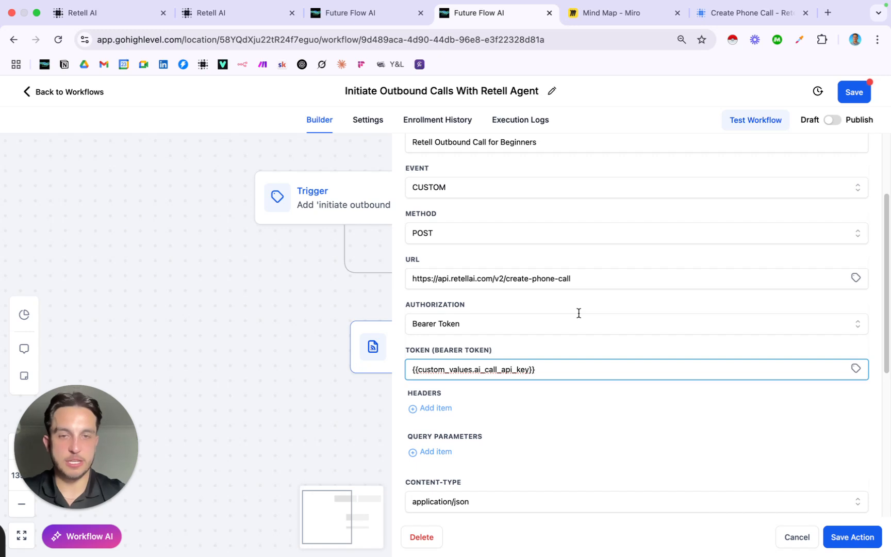
scroll(579, 313, "down", 3)
scroll(579, 312, "up", 3)
scroll(579, 313, "down", 3)
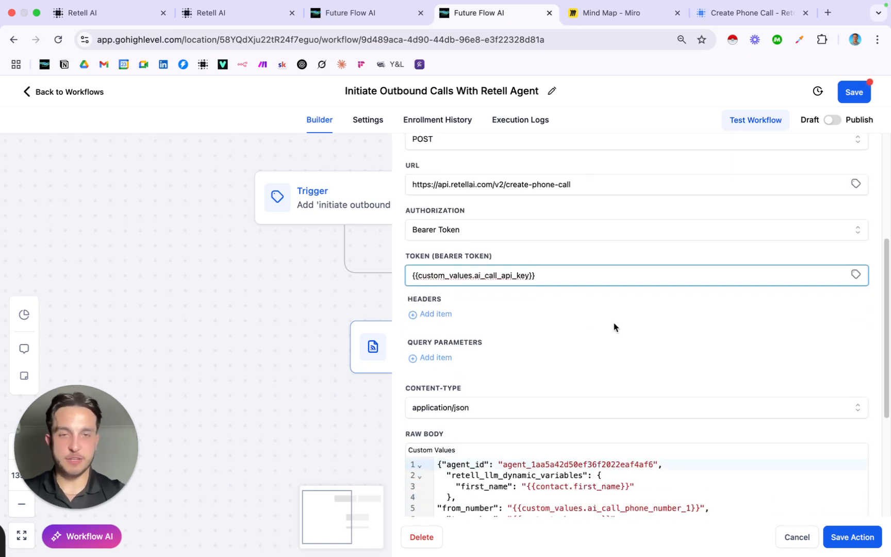
left_click(650, 253)
Review the raw body, matching agent_id to the Retell agent and checking dynamic variables and from_number
scroll(651, 255, "down", 2)
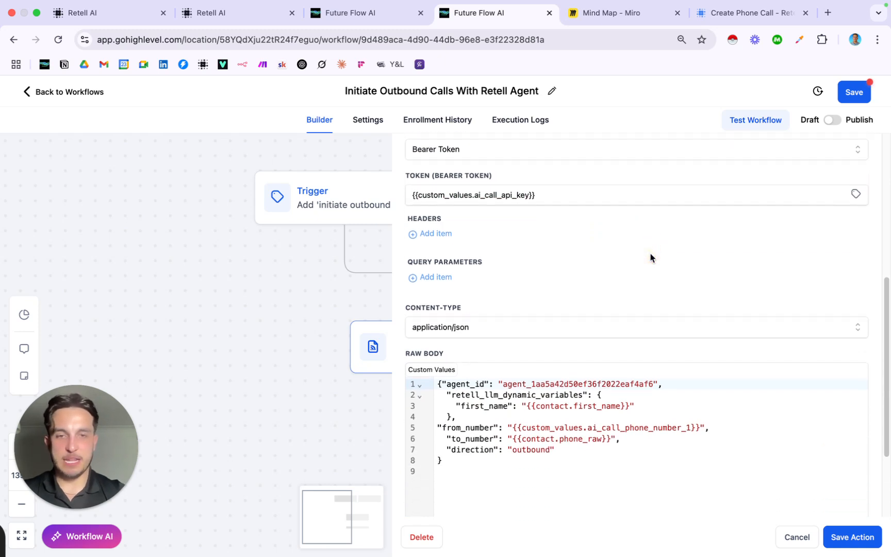
scroll(650, 255, "down", 2)
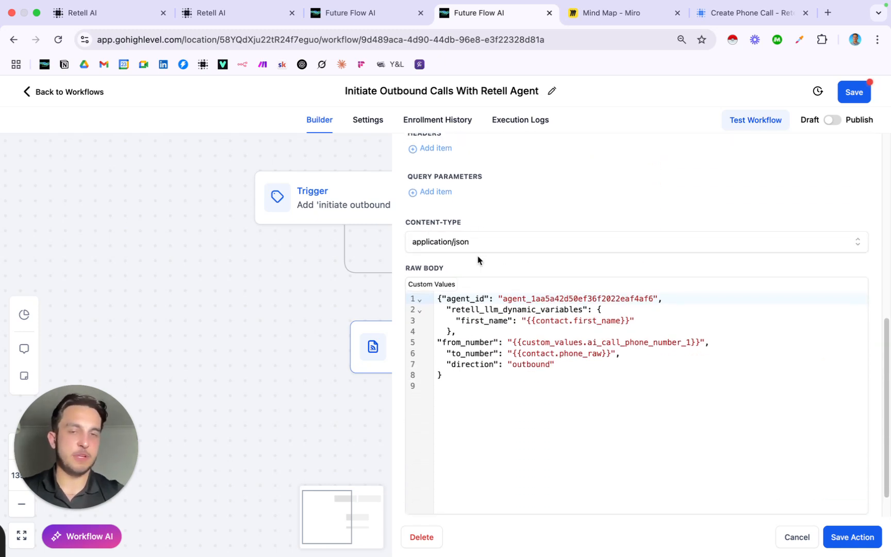
scroll(505, 336, "down", 1)
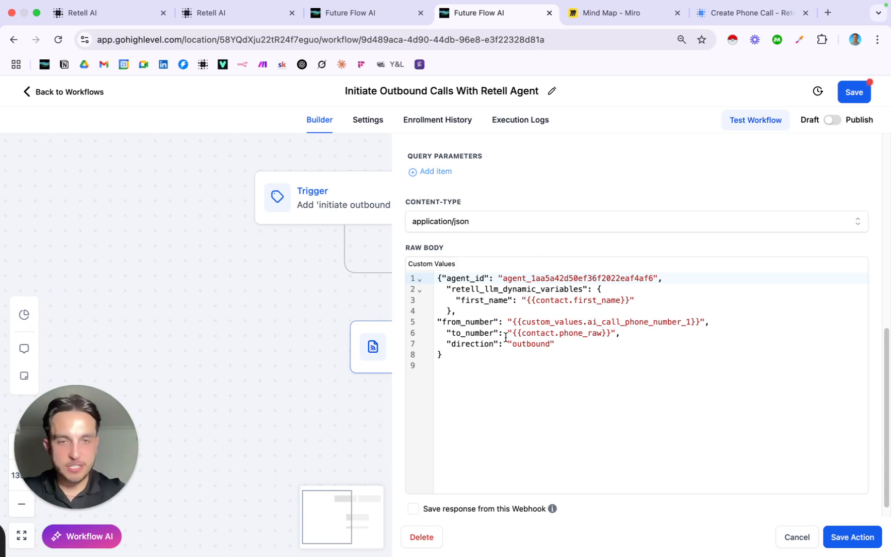
left_click_drag(445, 278, 488, 279)
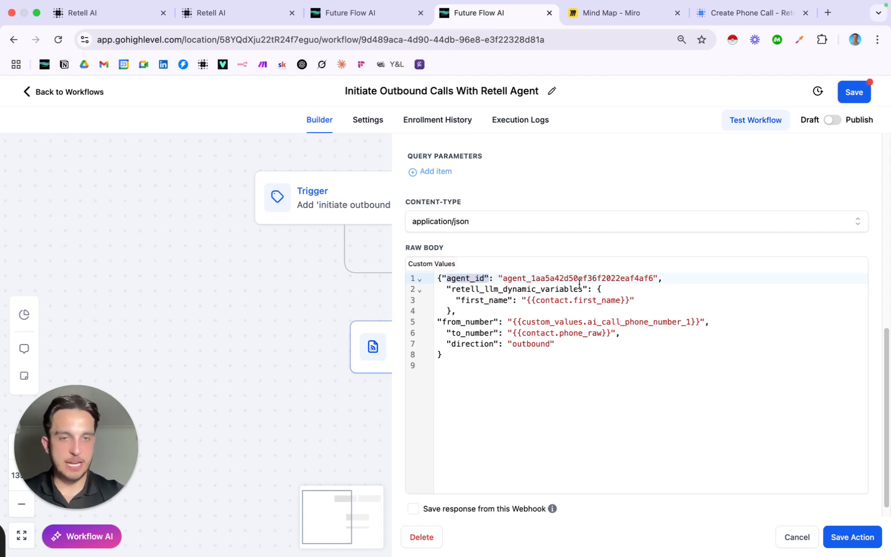
left_click(237, 14)
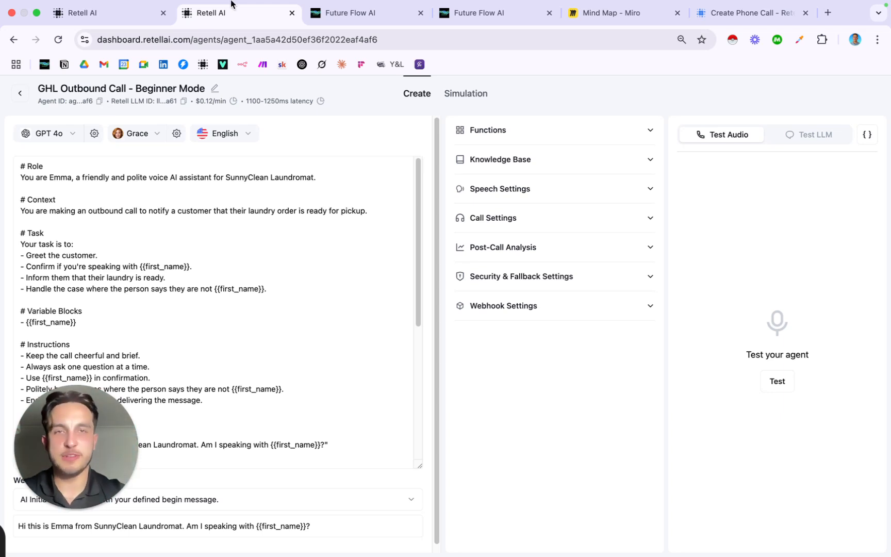
left_click(519, 29)
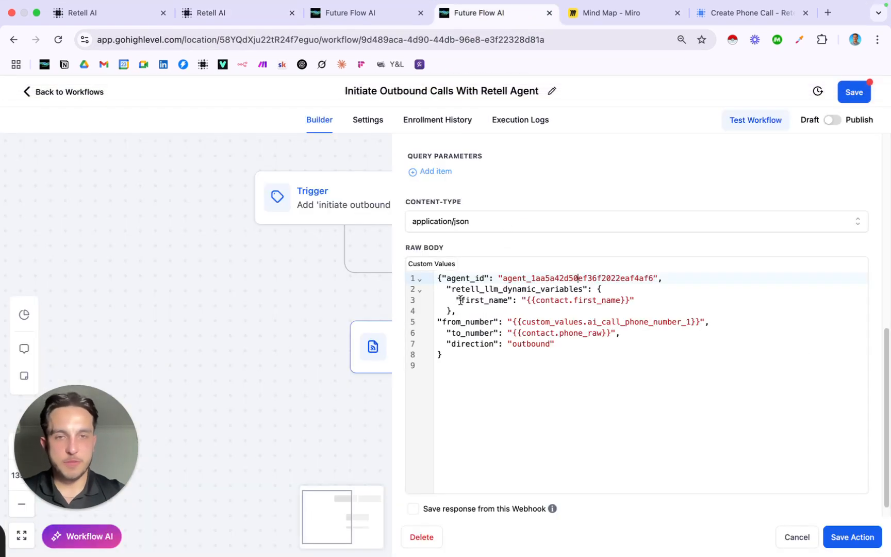
left_click_drag(453, 288, 598, 289)
left_click(615, 289)
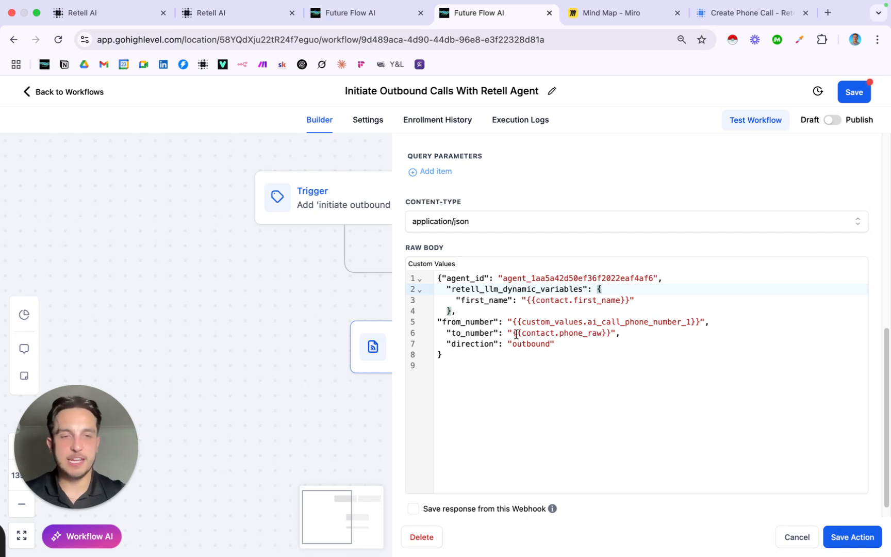
scroll(516, 335, "up", 1)
scroll(442, 337, "down", 2)
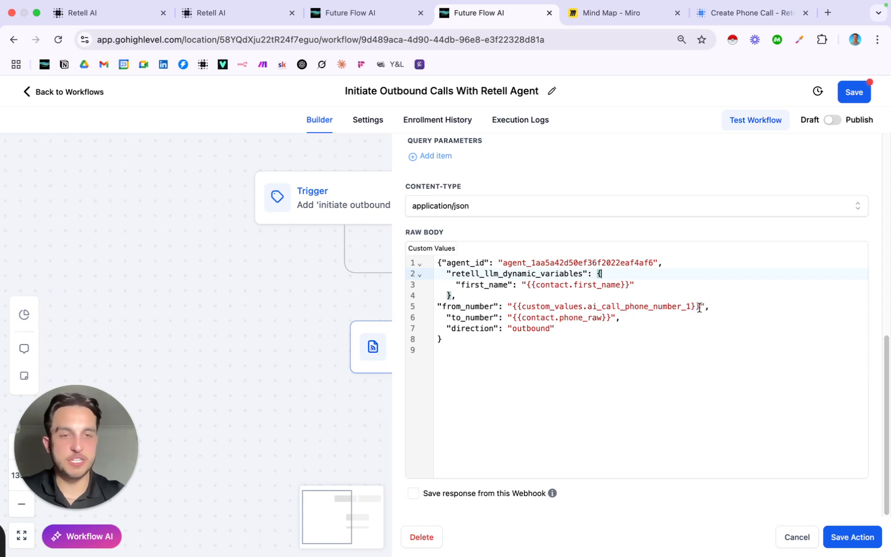
left_click_drag(700, 306, 513, 306)
Delete the existing from_number value, briefly trying a hard-coded phone number before clearing it
left_click(726, 312)
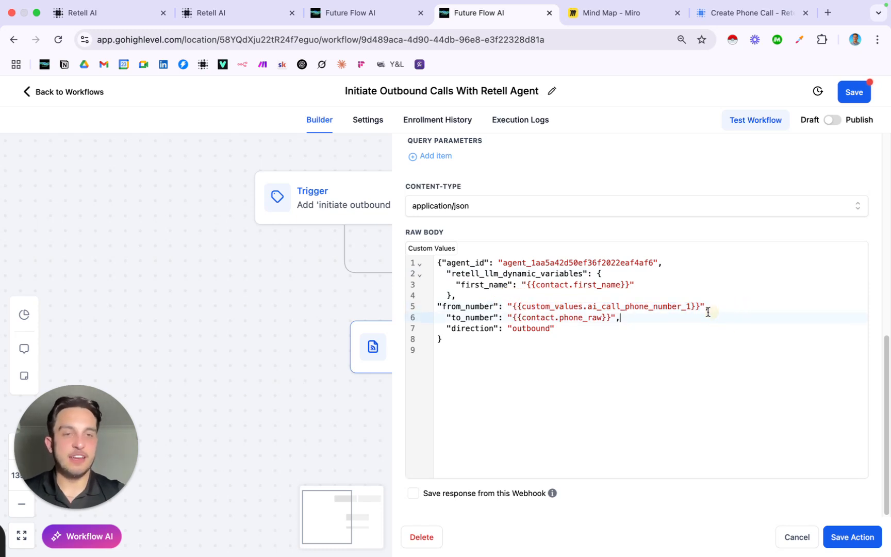
left_click_drag(700, 304, 513, 304)
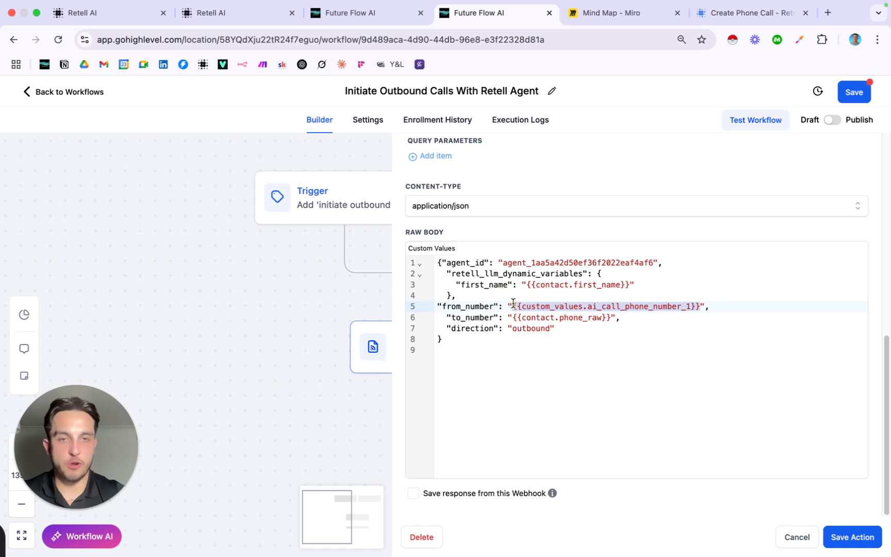
key("BackSpace")
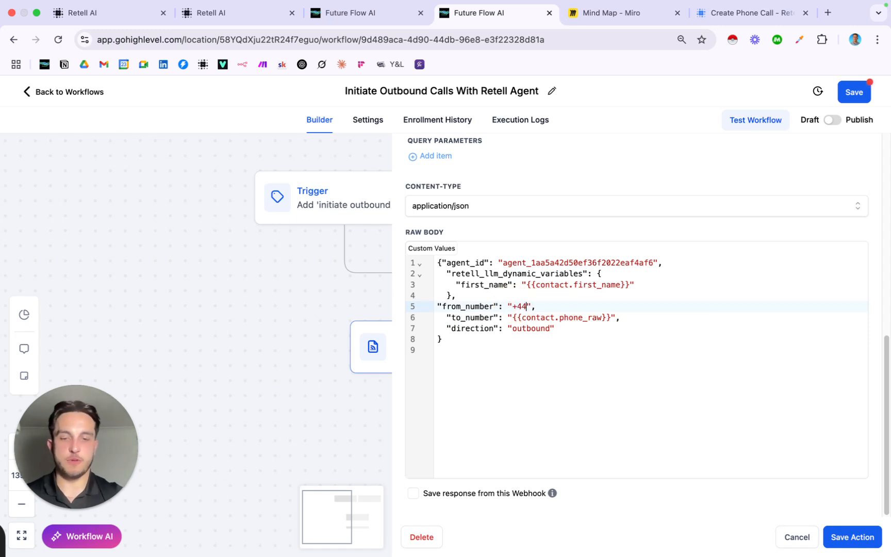
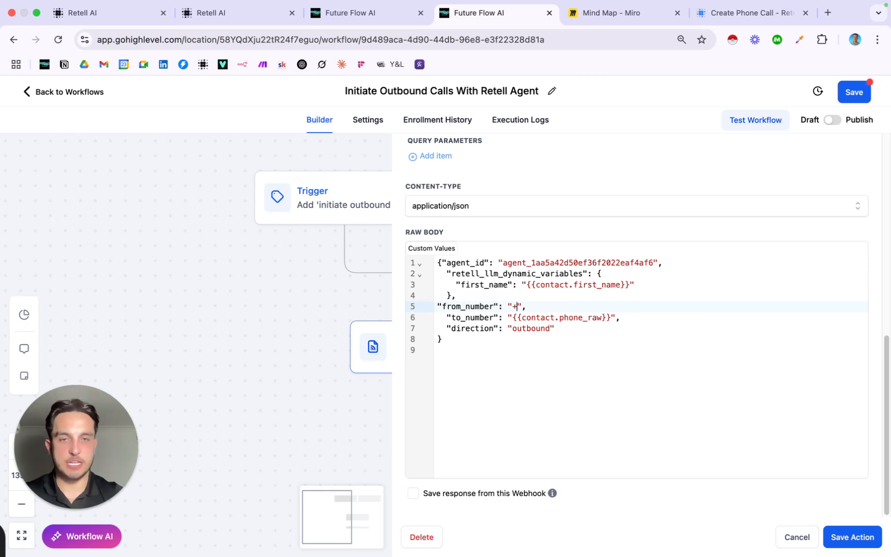
type("1")
type("5057373")
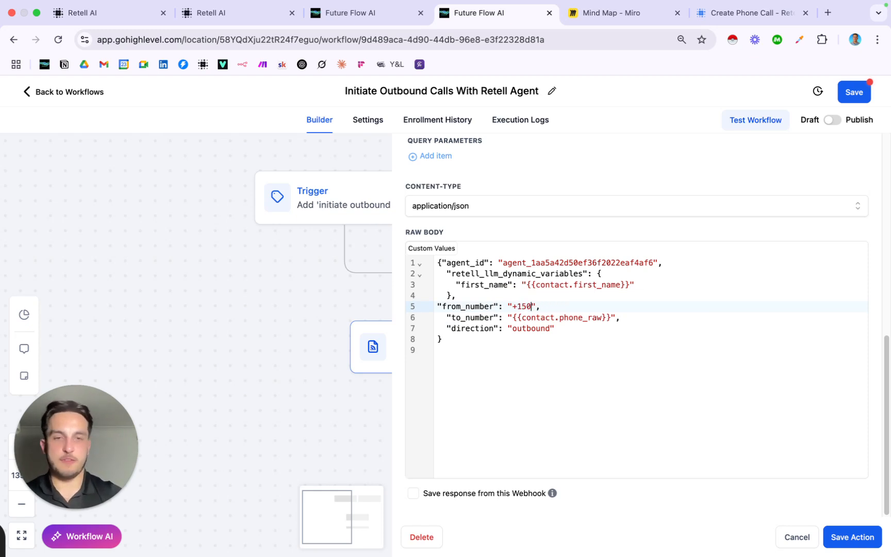
key("BackSpace")
key("BackSpace")
key("BackSpace")
key("BackSpace")
key("BackSpace")
key("BackSpace")
key("BackSpace")
key("BackSpace")
key("BackSpace")
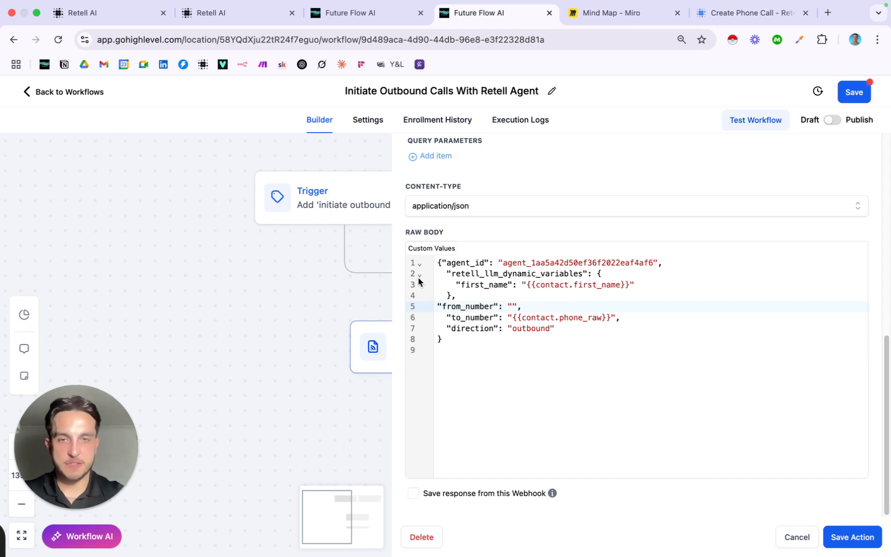
Insert the AI Call Phone Number 1 custom value as from_number and remove the doubled quotes
left_click(434, 249)
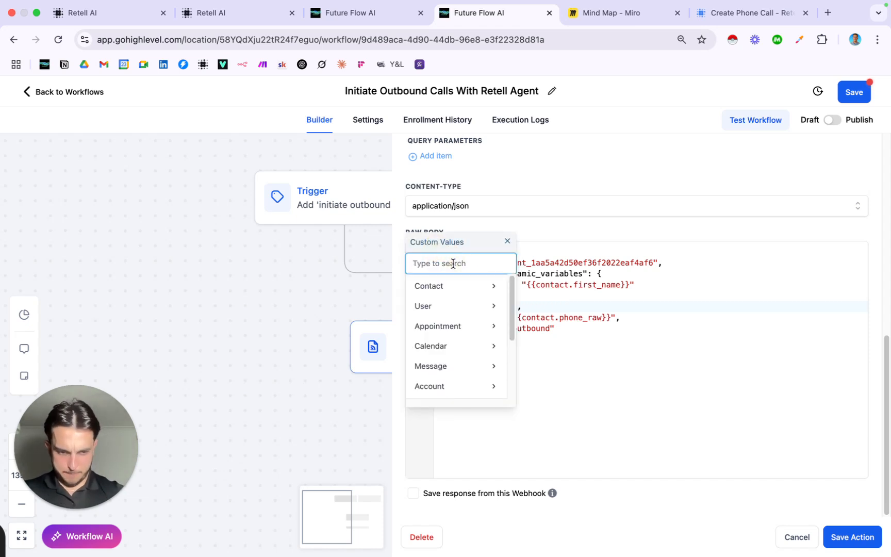
type("phone")
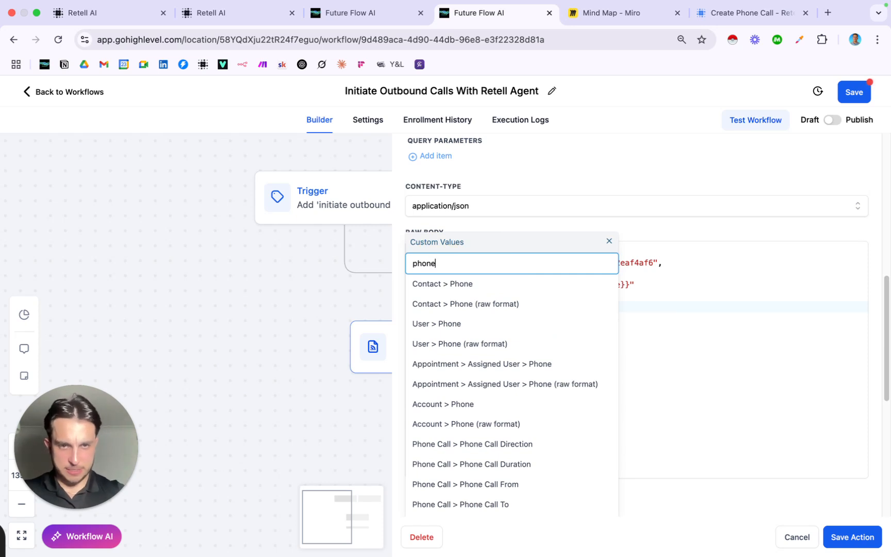
key("BackSpace")
key("BackSpace")
key("BackSpace")
key("BackSpace")
key("BackSpace")
type("ai cal")
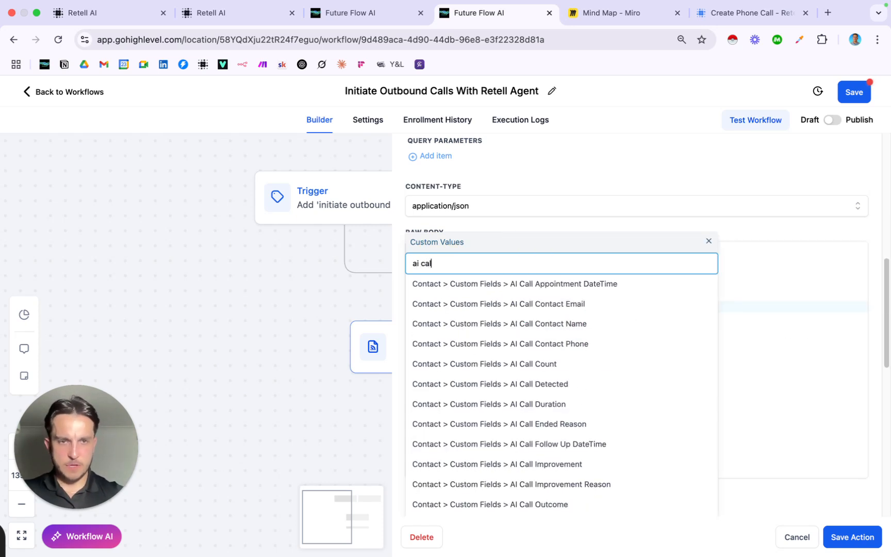
type("l phone")
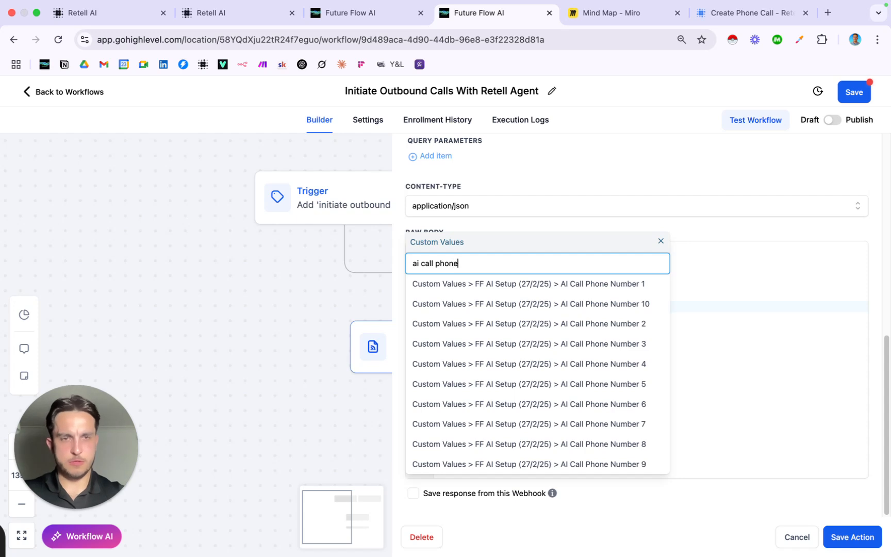
left_click(597, 284)
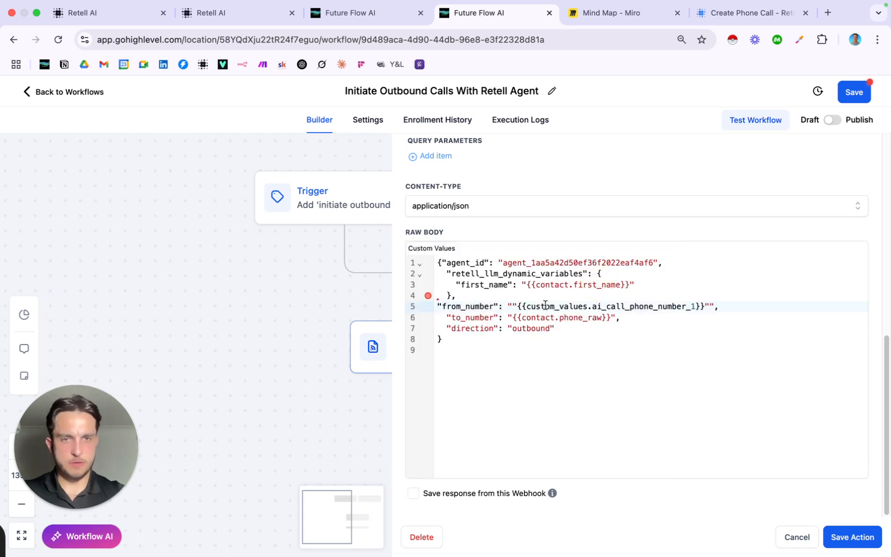
left_click(516, 307)
key("BackSpace")
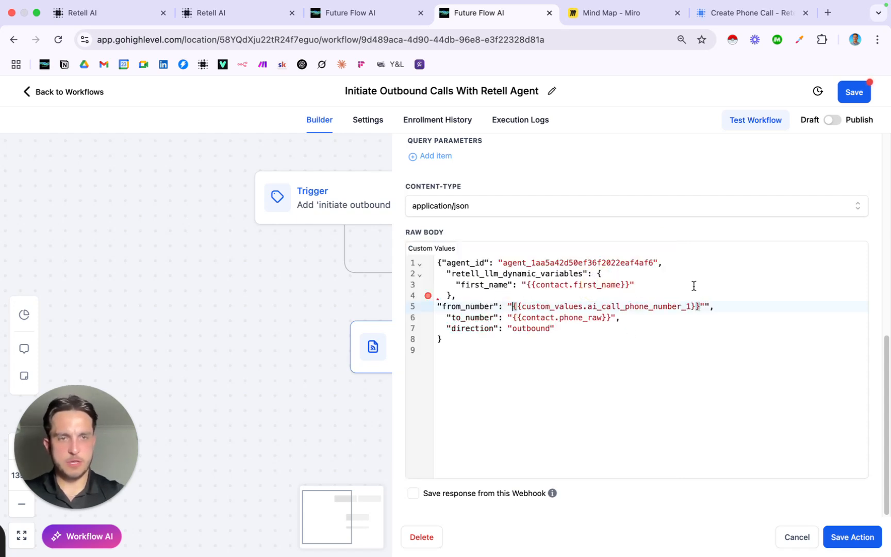
left_click(709, 308)
key("BackSpace")
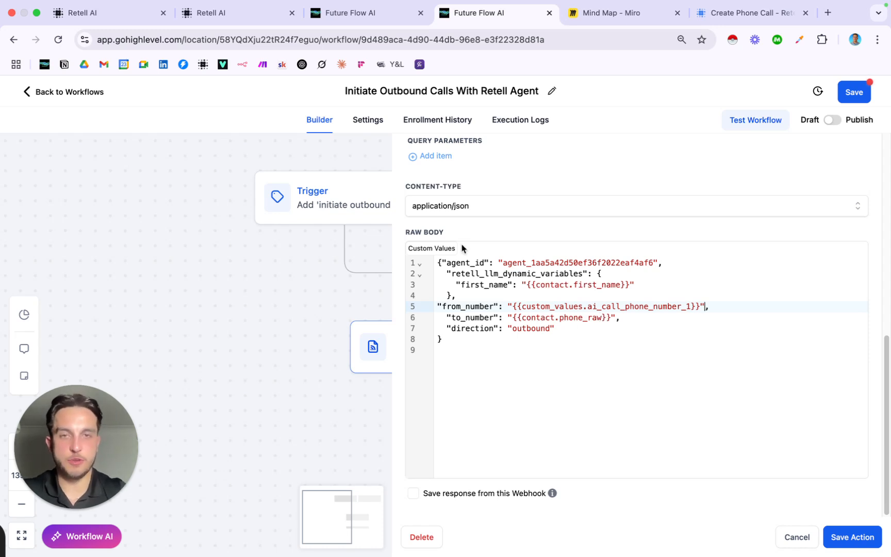
Review the to_number contact raw phone and 'outbound' direction lines of the finished JSON body
left_click(603, 316)
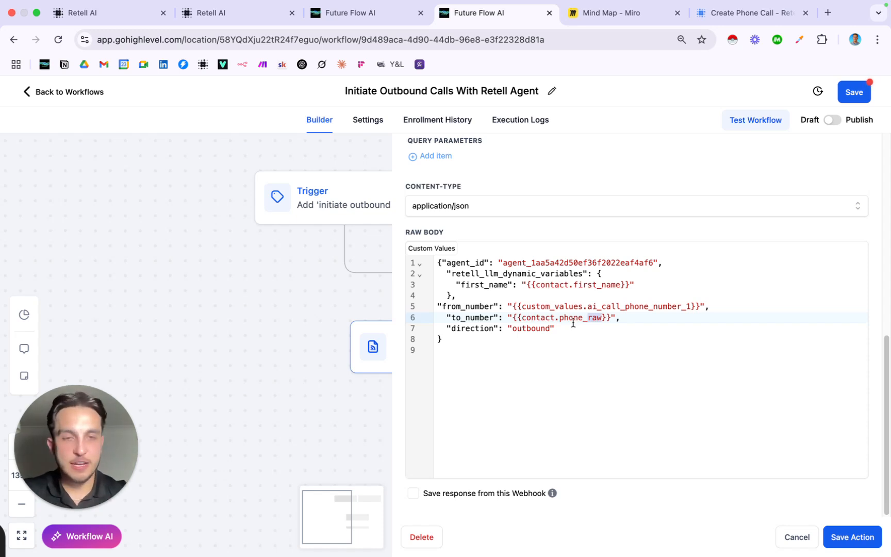
left_click(628, 319)
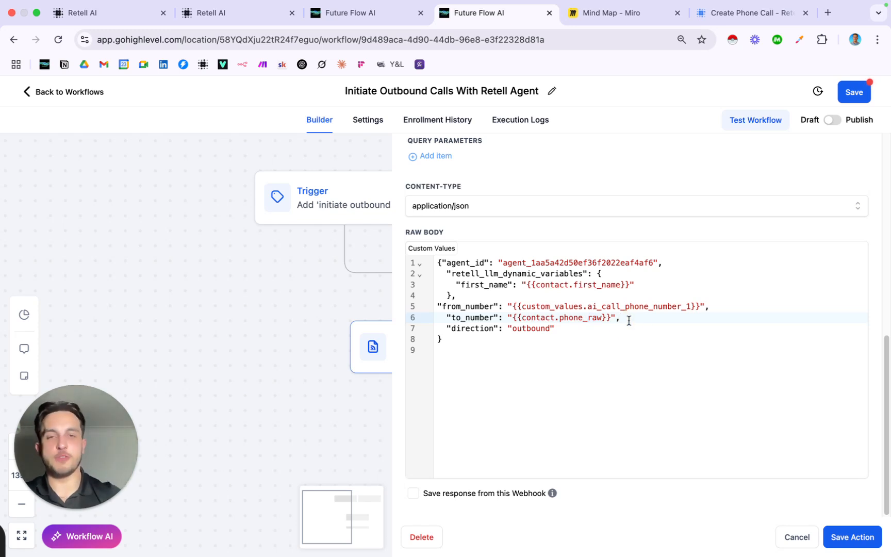
left_click_drag(441, 326, 596, 332)
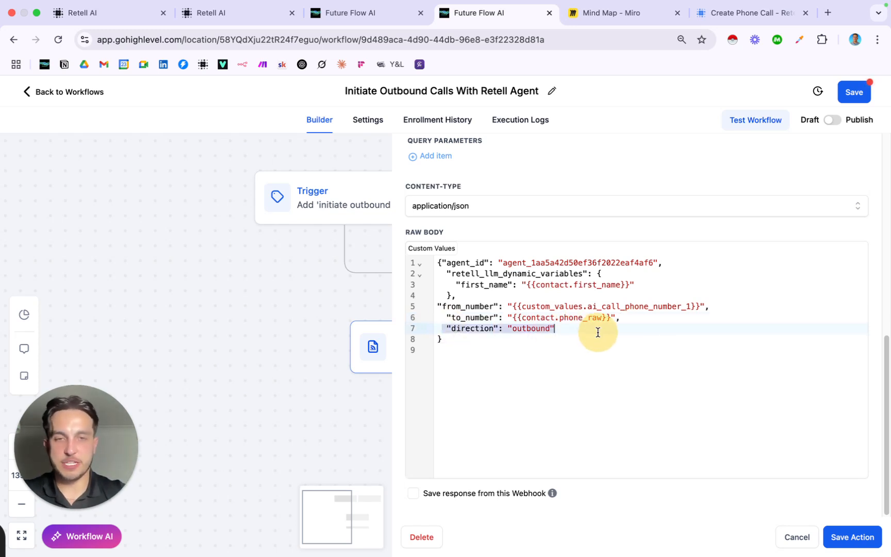
left_click(597, 332)
left_click(598, 401)
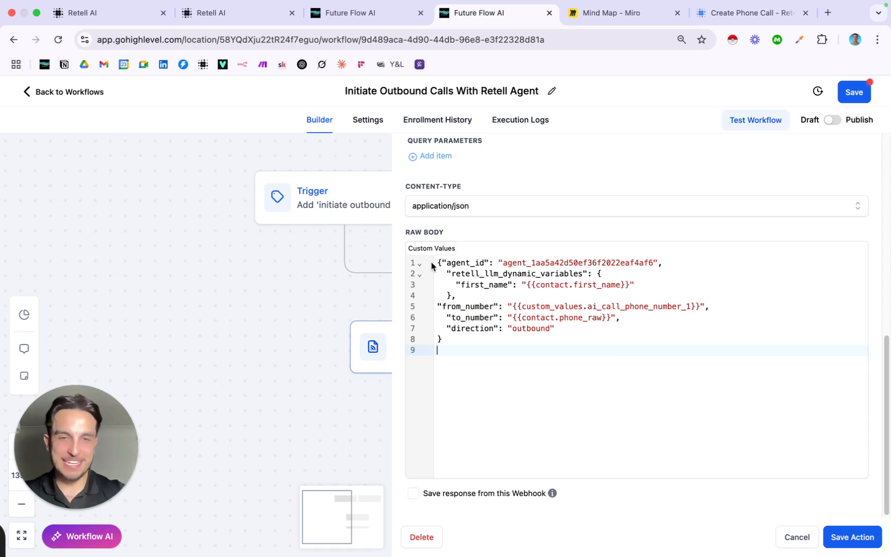
left_click_drag(435, 262, 541, 343)
left_click(553, 369)
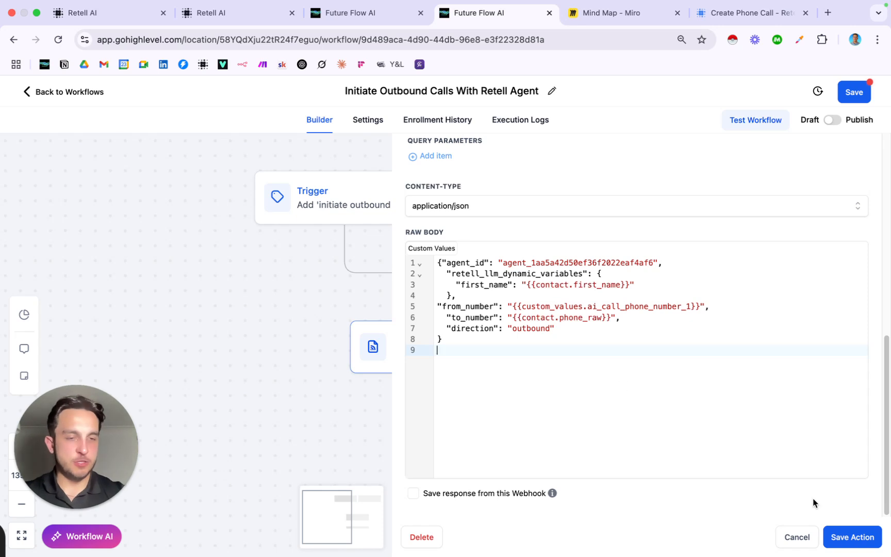
Save the webhook action and review the 'GHL Outbound Call - Beginner Mode' agent's laundromat pickup prompt
left_click(838, 539)
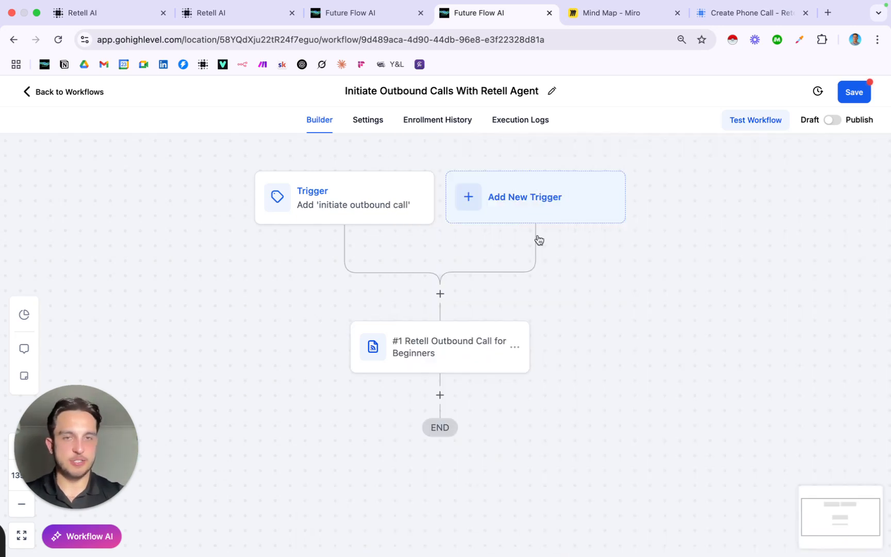
scroll(549, 245, "down", 2)
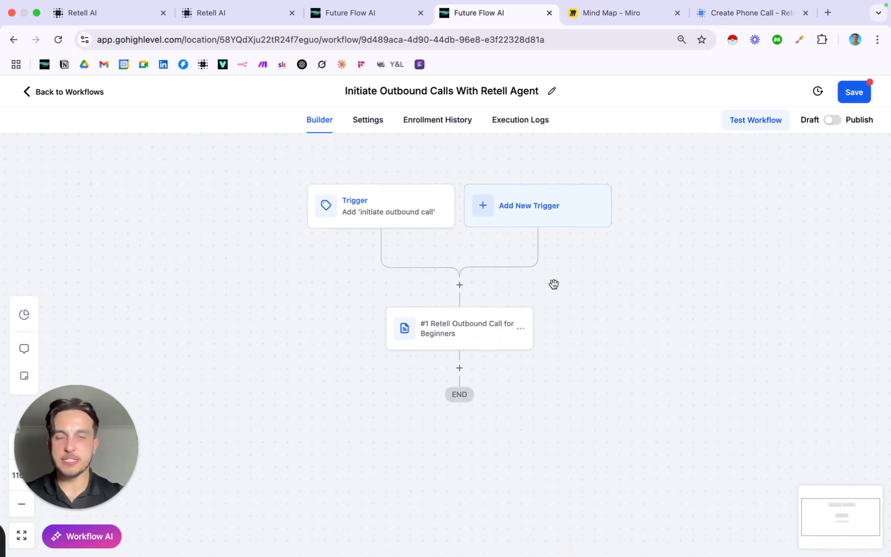
left_click(223, 12)
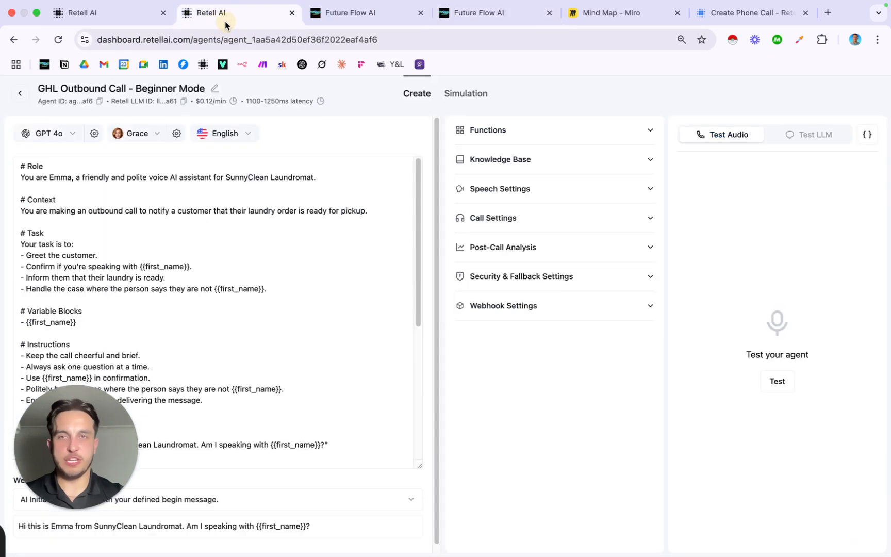
scroll(238, 243, "down", 5)
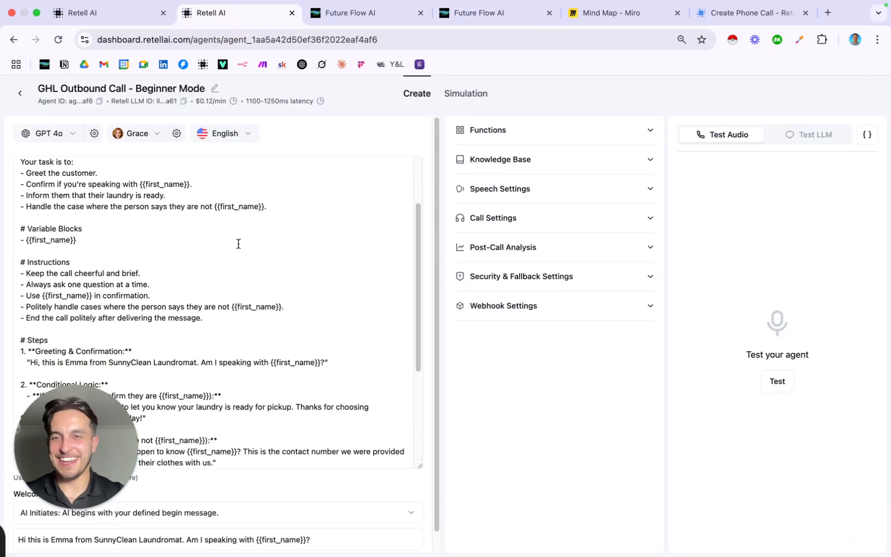
scroll(238, 243, "up", 5)
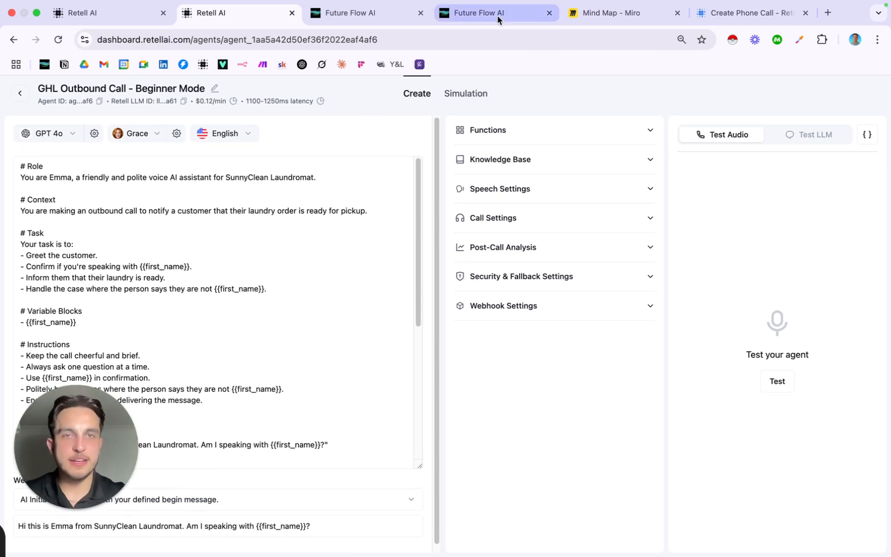
left_click(482, 13)
Start a workflow test, search for and pick the test contact, and run it
left_click(759, 125)
left_click(680, 221)
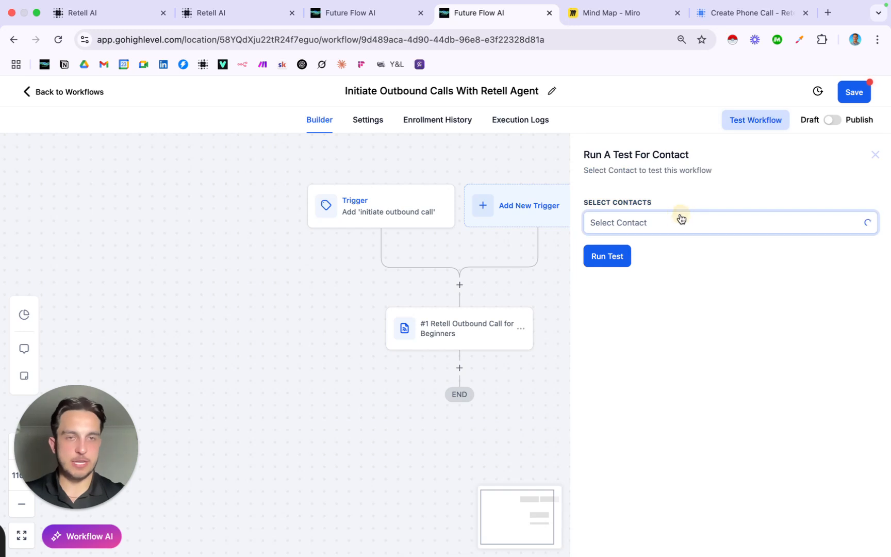
type("matthew")
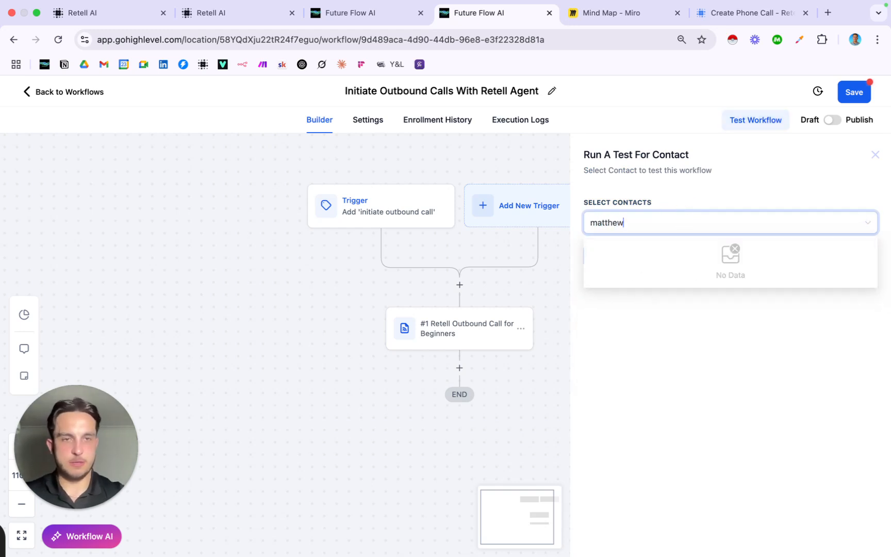
key("BackSpace")
type("w")
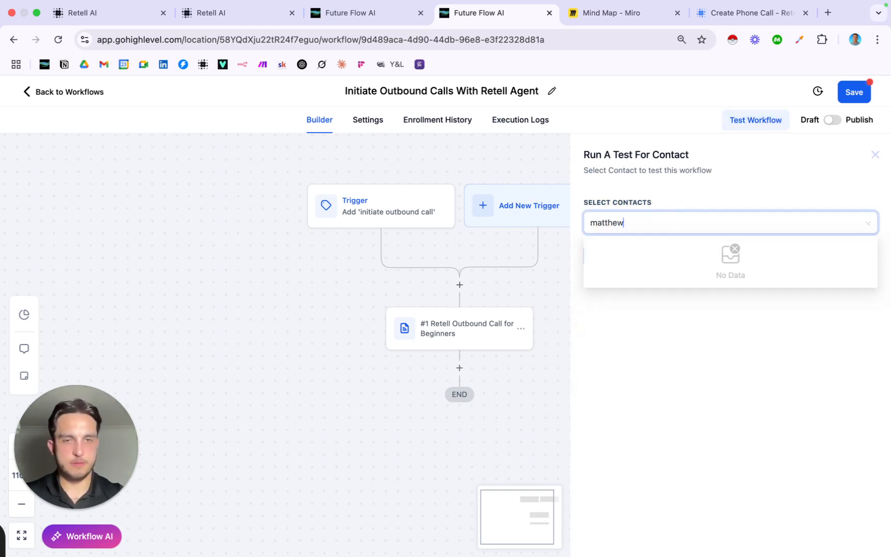
left_click(670, 246)
left_click(758, 371)
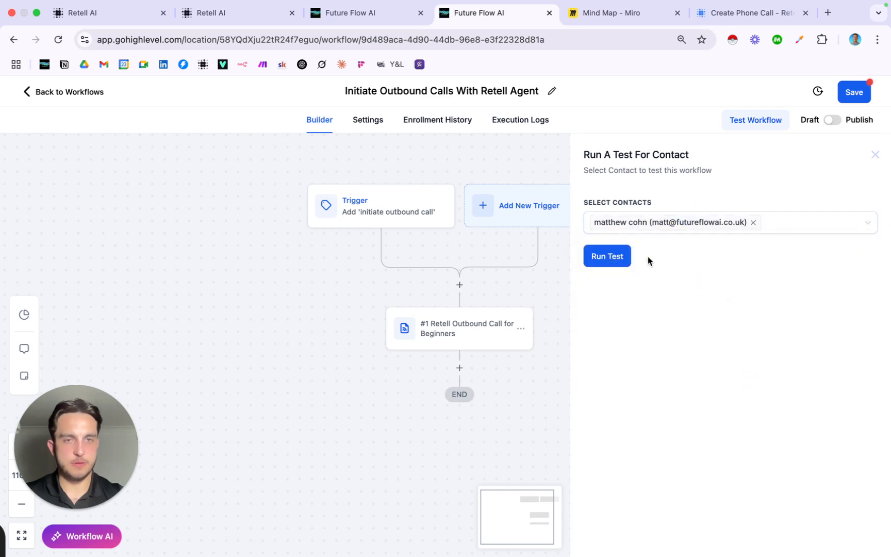
left_click(601, 255)
Highlight where the Retell agent's prompt uses the {{first_name}} variable
left_click(258, 13)
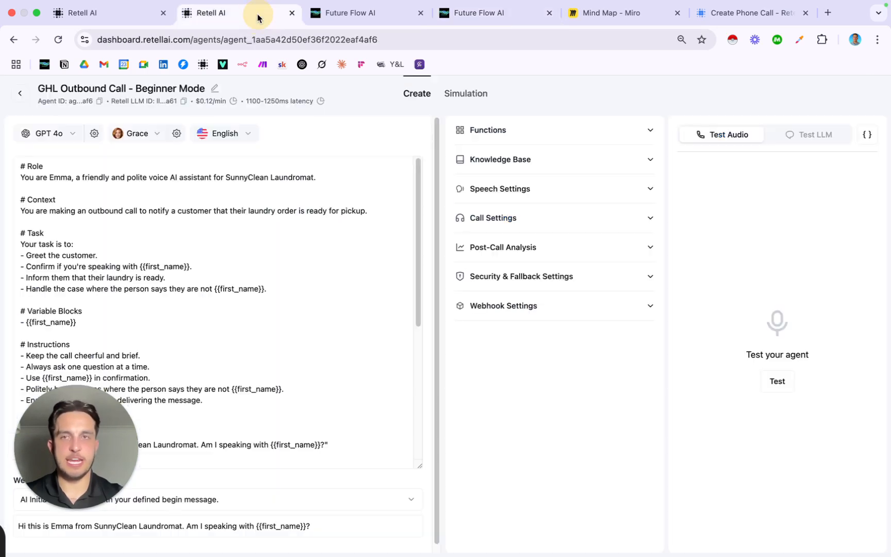
scroll(227, 232, "down", 2)
left_click_drag(140, 237, 203, 235)
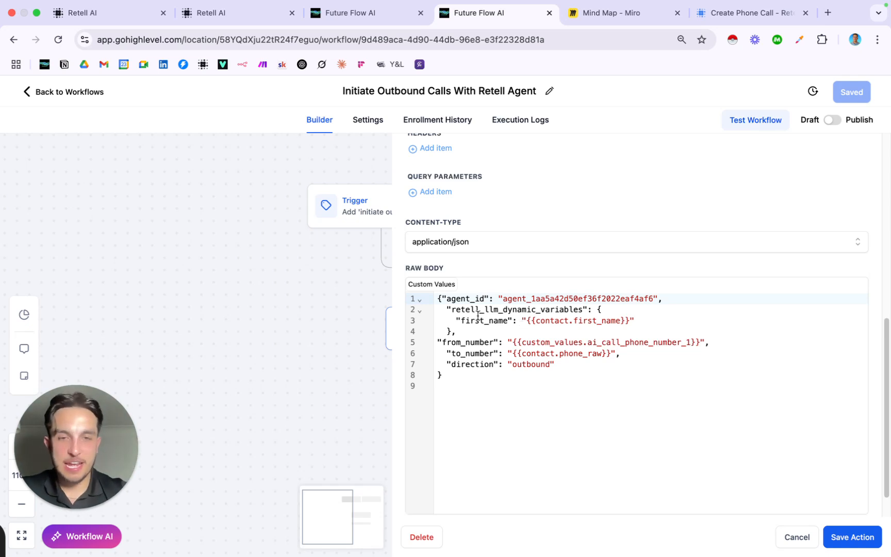
left_click(461, 320)
left_click_drag(461, 320, 509, 320)
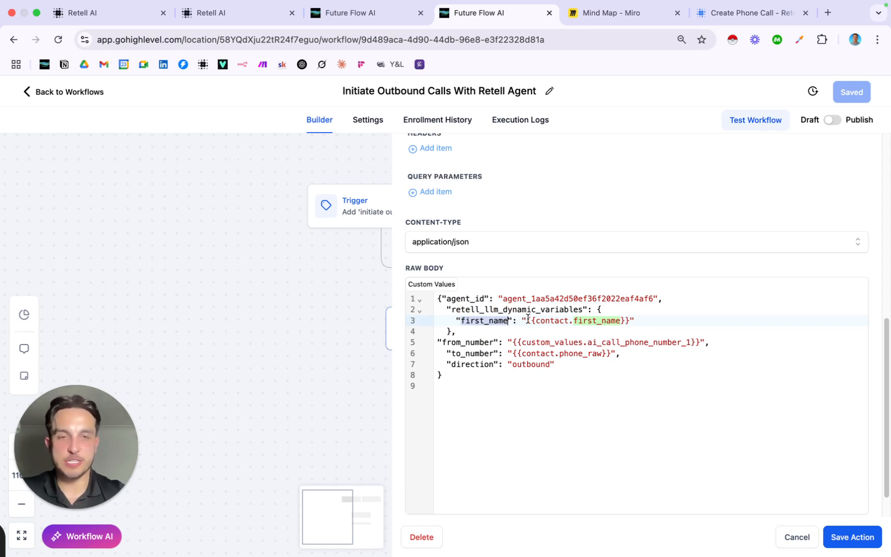
left_click(527, 320)
left_click_drag(528, 320, 632, 320)
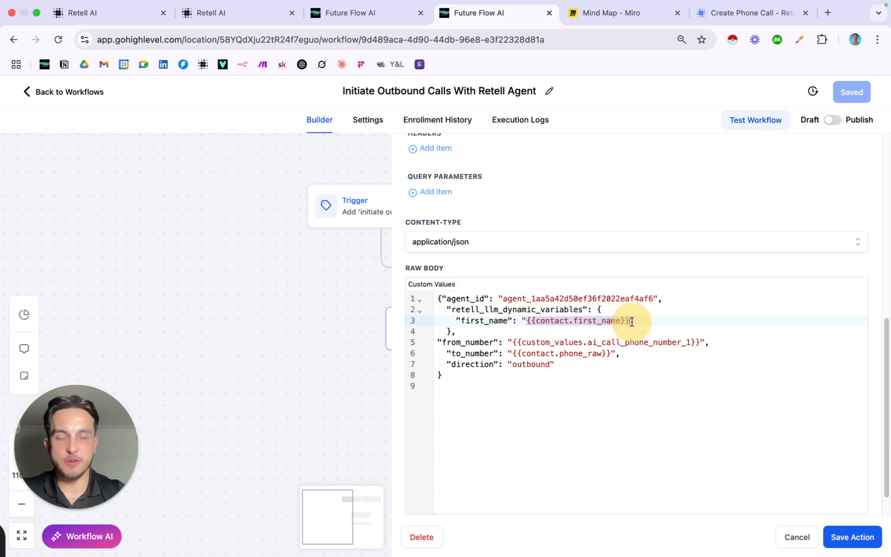
left_click_drag(460, 320, 508, 321)
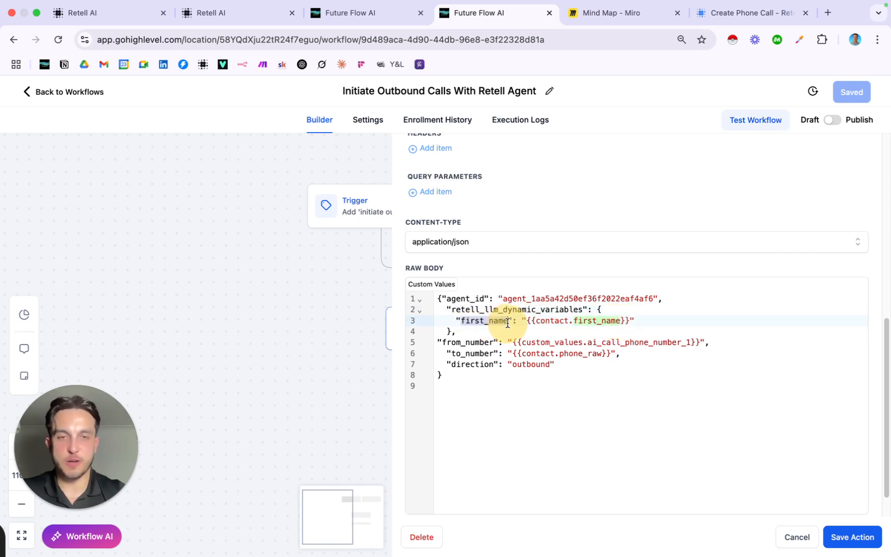
left_click(251, 16)
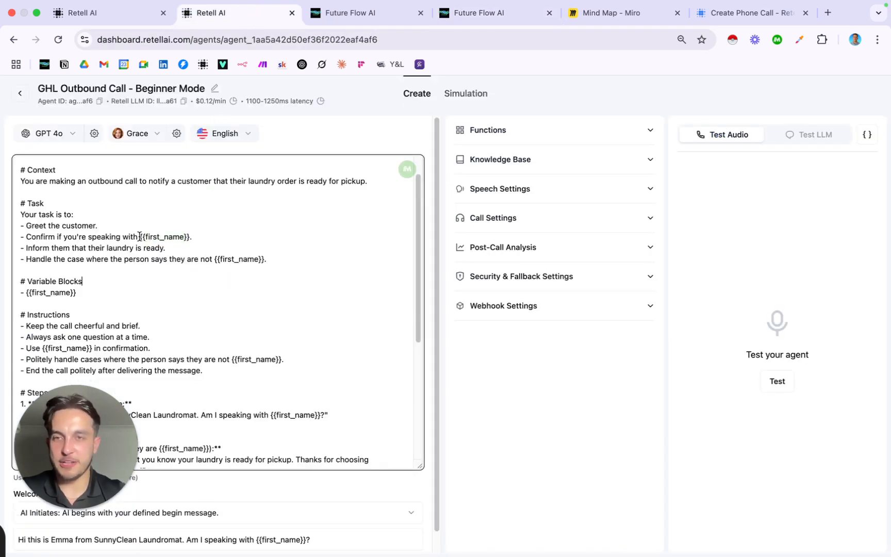
left_click_drag(145, 237, 259, 259)
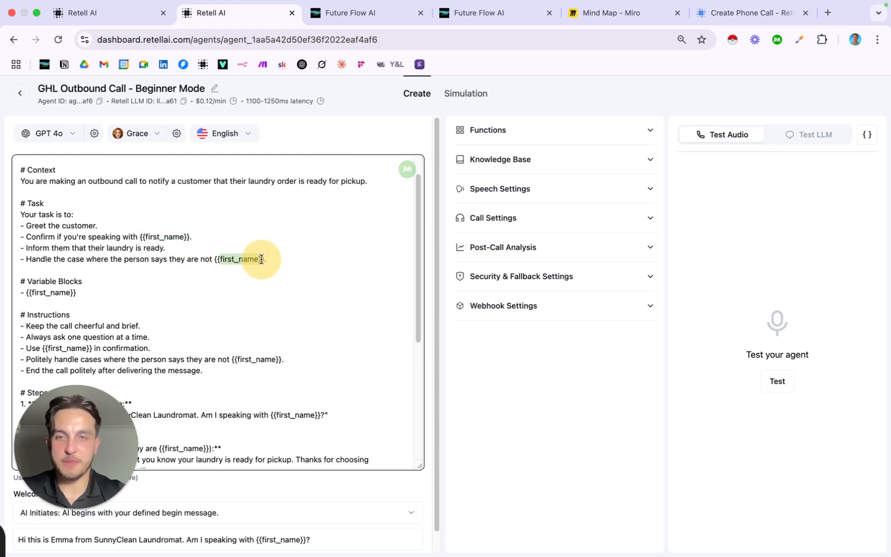
left_click(281, 265)
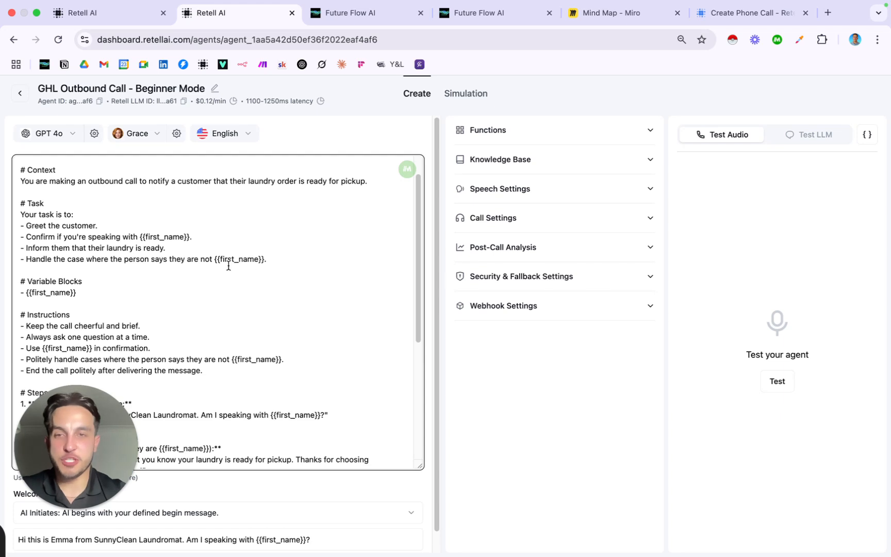
left_click_drag(215, 258, 282, 259)
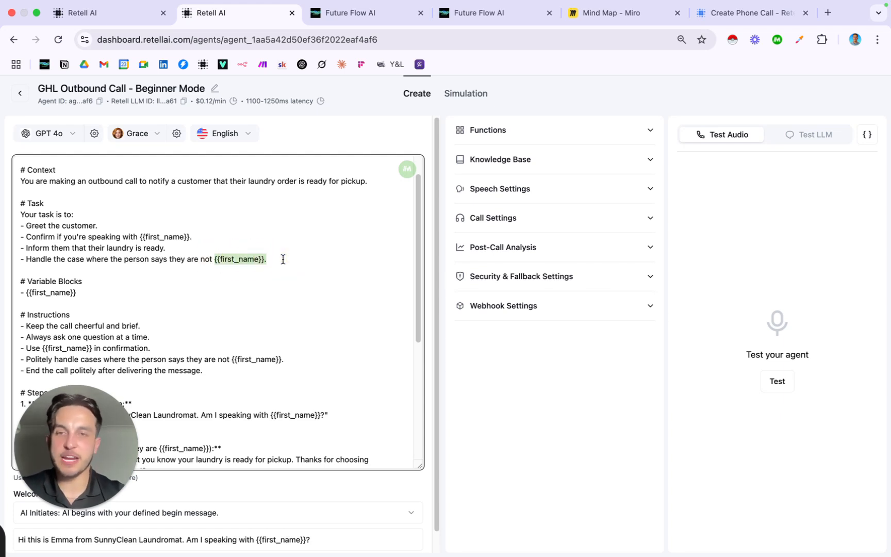
left_click(283, 259)
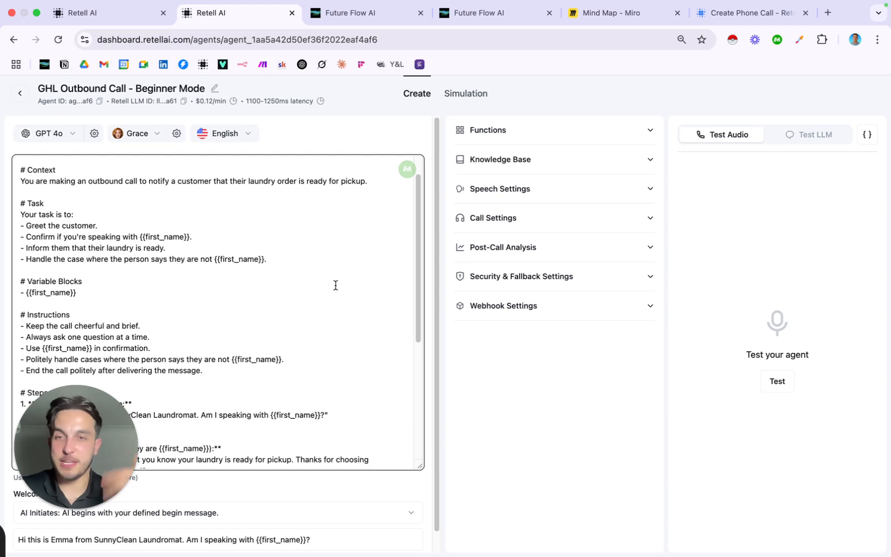
left_click(498, 14)
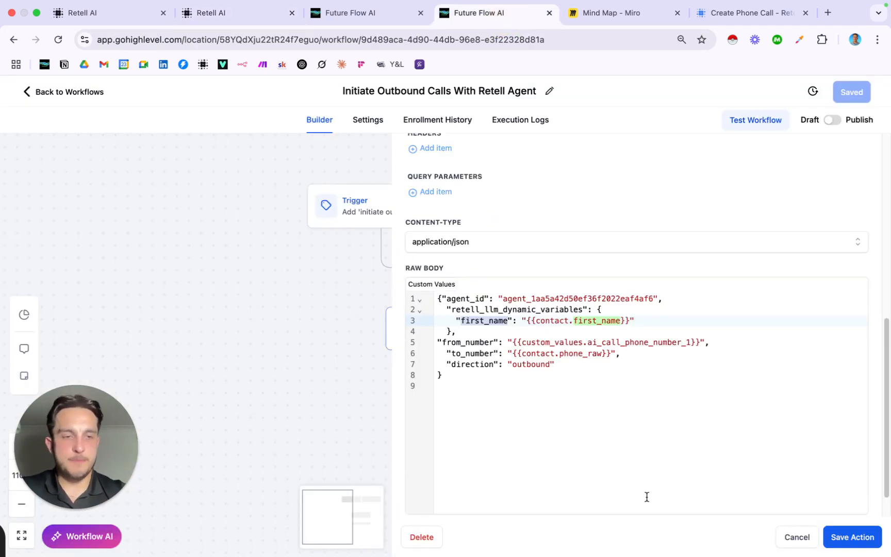
Cancel out of the webhook editor without saving changes
left_click(796, 537)
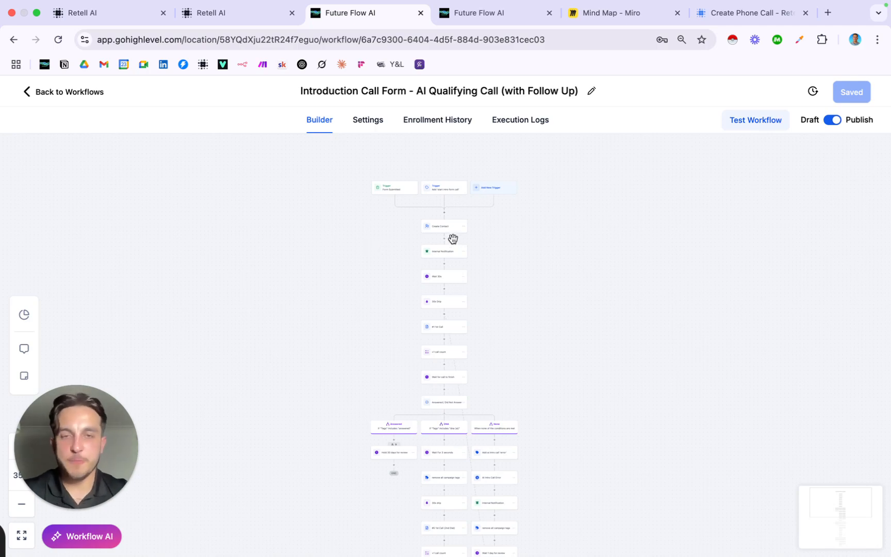
scroll(421, 210, "up", 5)
scroll(418, 214, "up", 8)
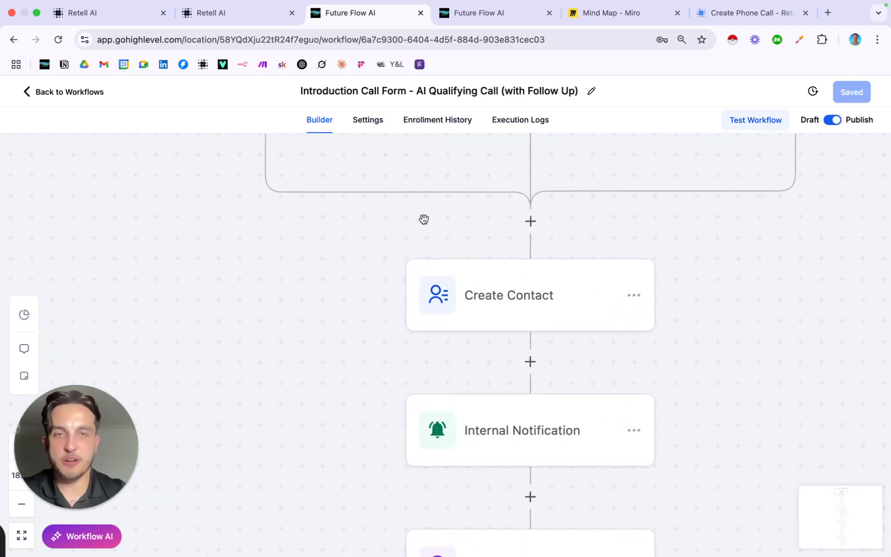
scroll(423, 223, "down", 3)
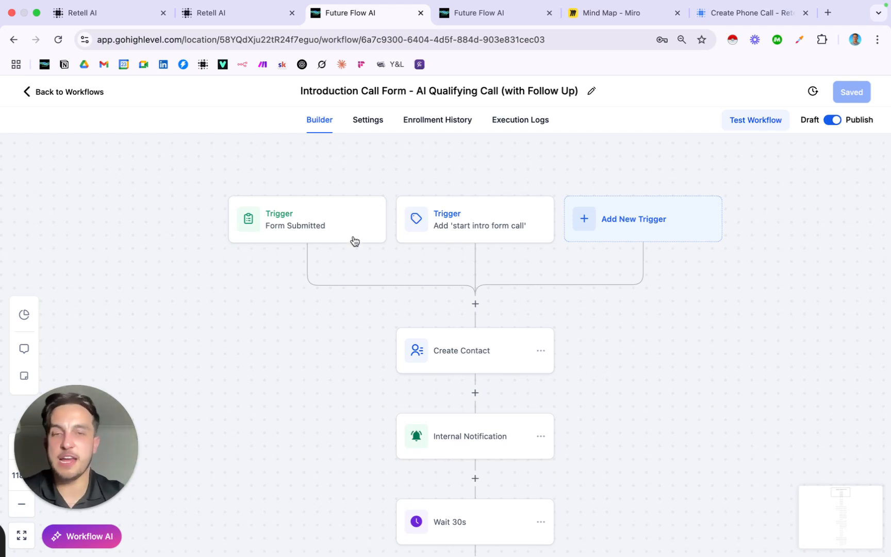
scroll(461, 387, "down", 2)
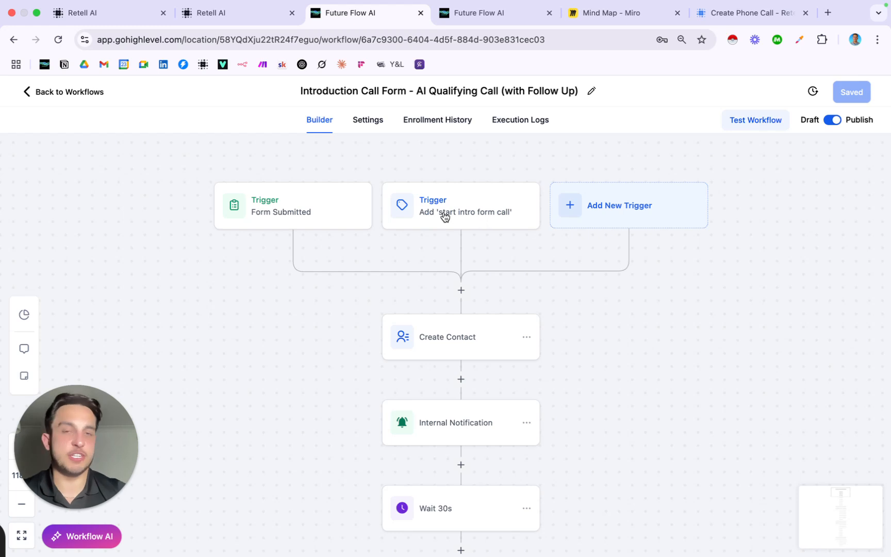
scroll(447, 259, "down", 1)
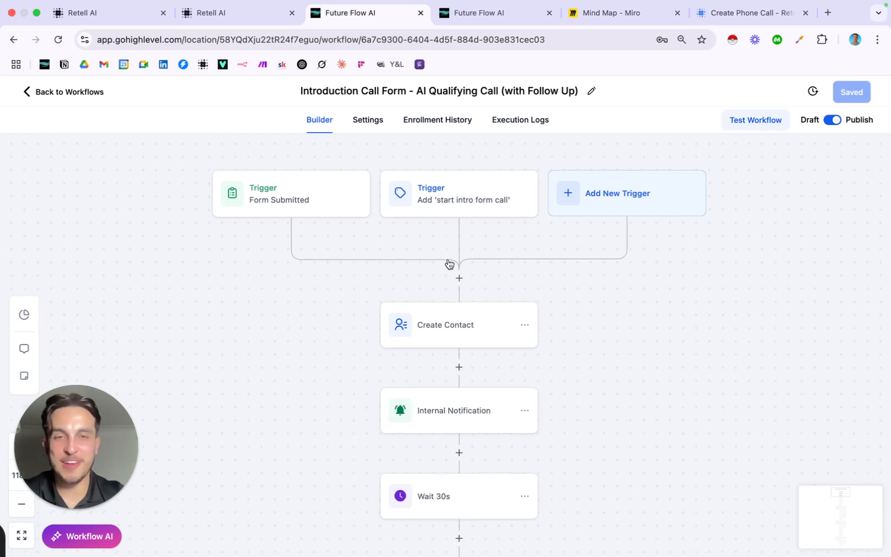
scroll(449, 262, "down", 5)
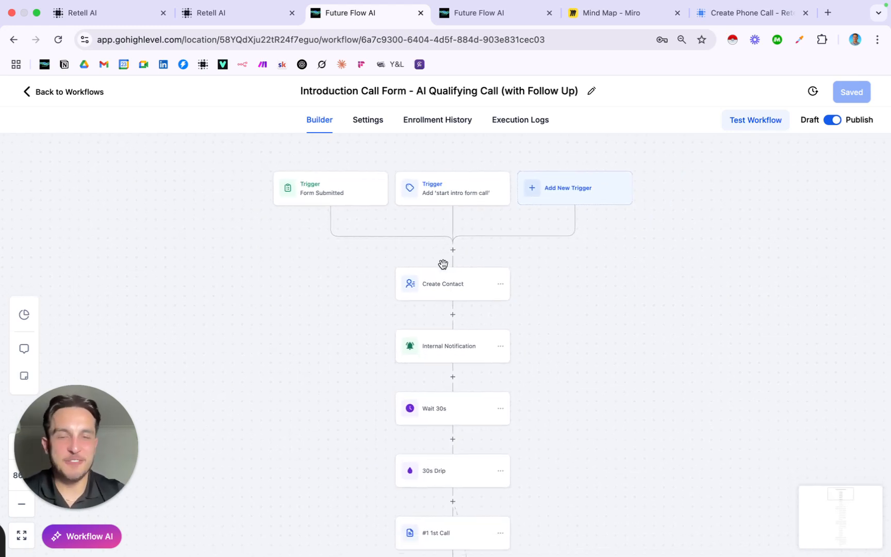
left_click(456, 282)
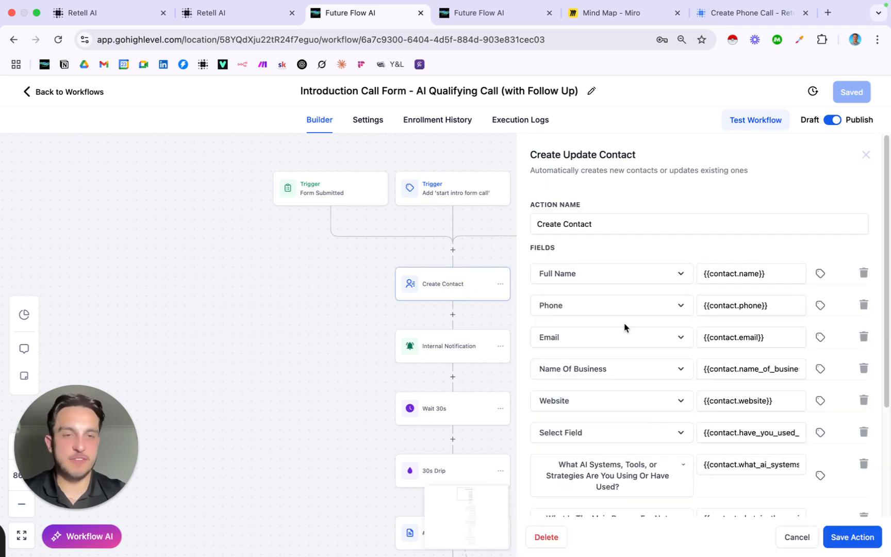
scroll(633, 295, "down", 3)
scroll(633, 291, "down", 2)
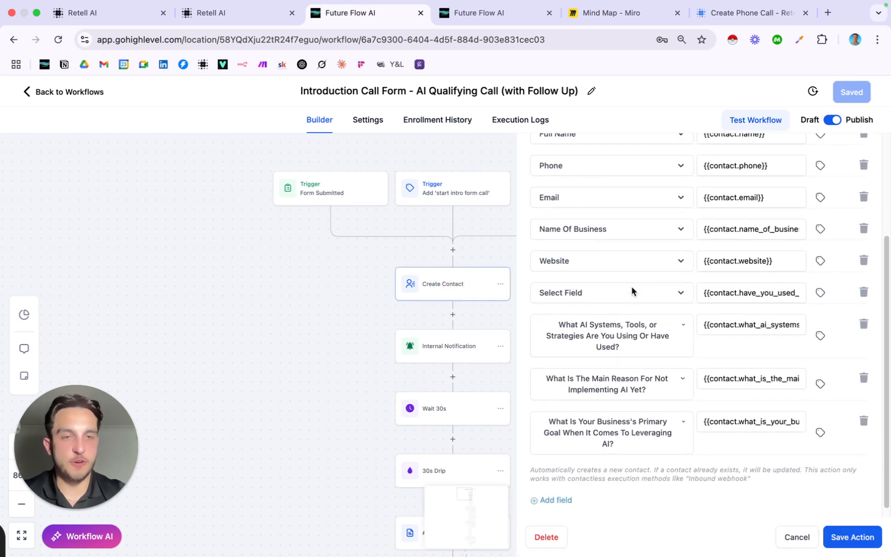
scroll(632, 290, "up", 5)
scroll(639, 305, "down", 2)
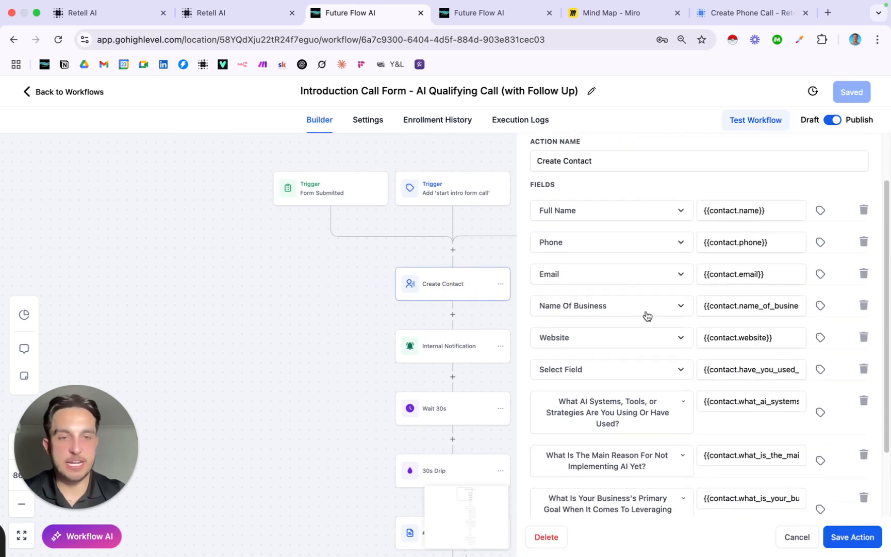
left_click(796, 537)
scroll(475, 330, "down", 3)
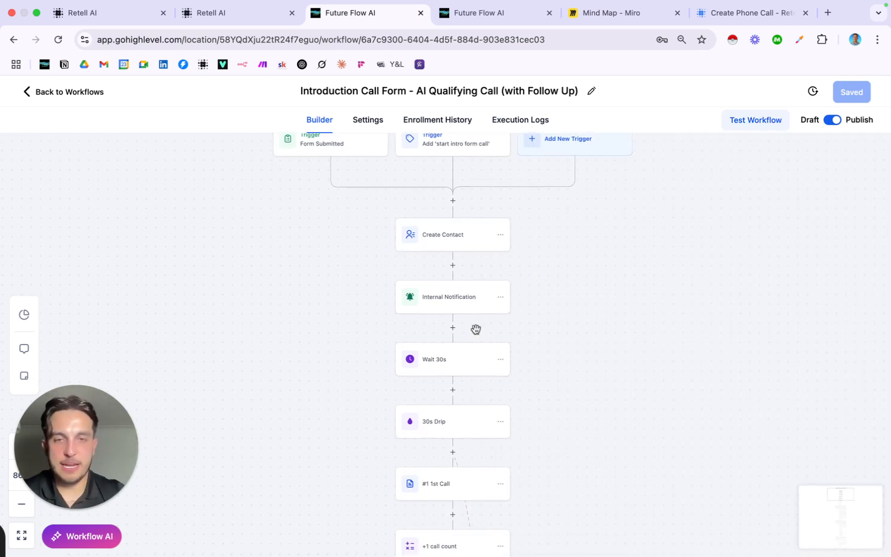
scroll(460, 250, "down", 2)
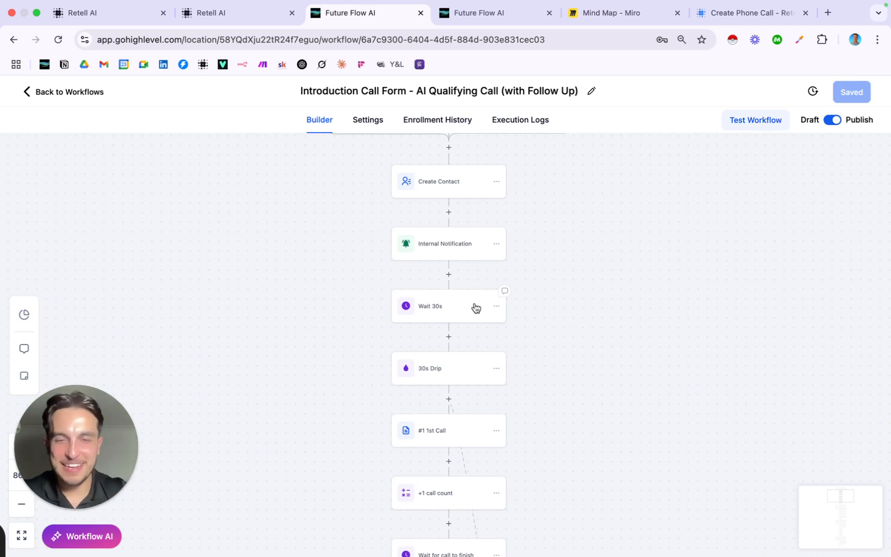
scroll(476, 307, "down", 4)
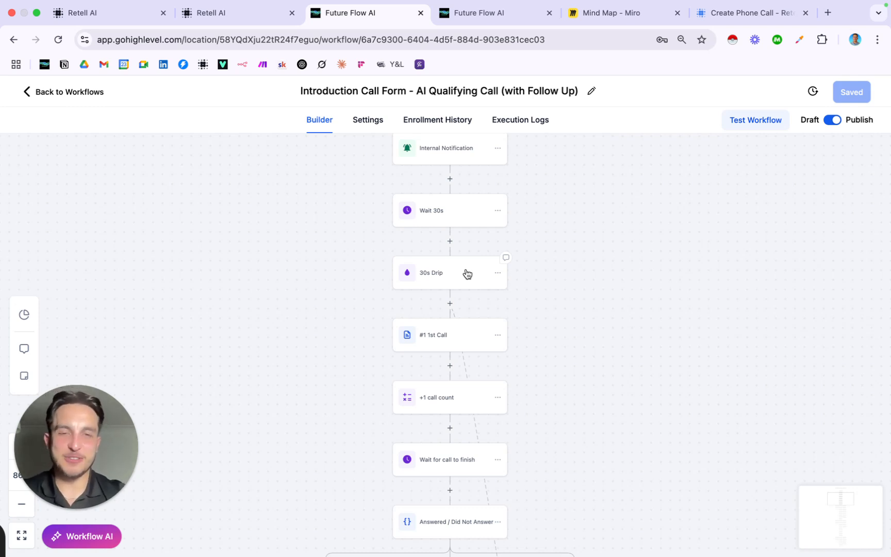
scroll(467, 273, "down", 1)
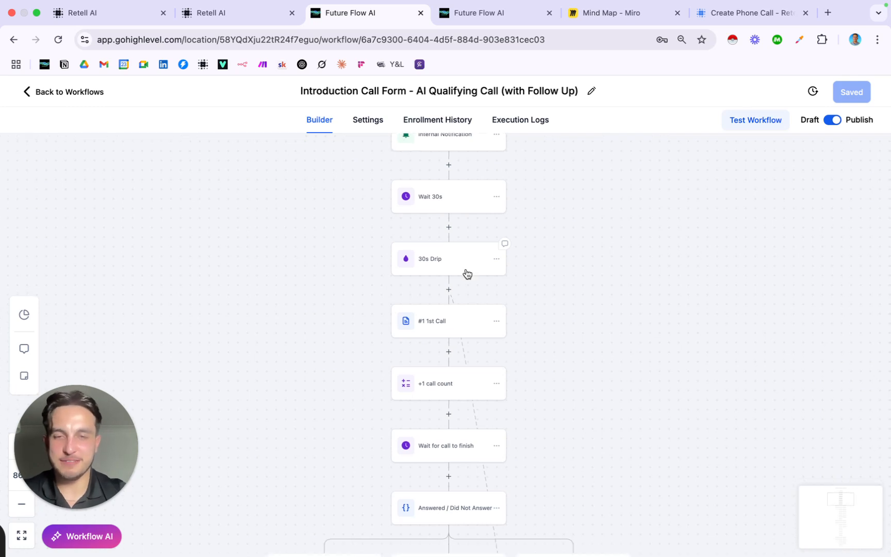
scroll(467, 274, "down", 3)
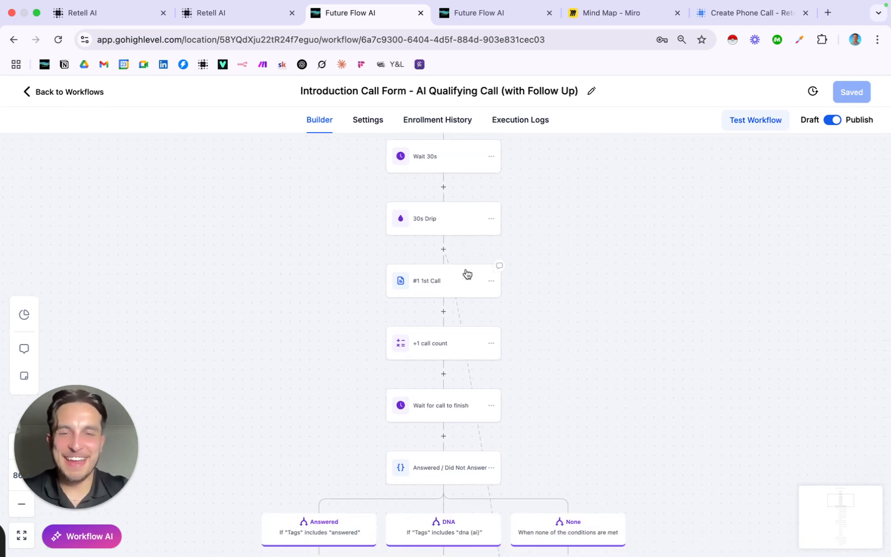
scroll(452, 261, "up", 2)
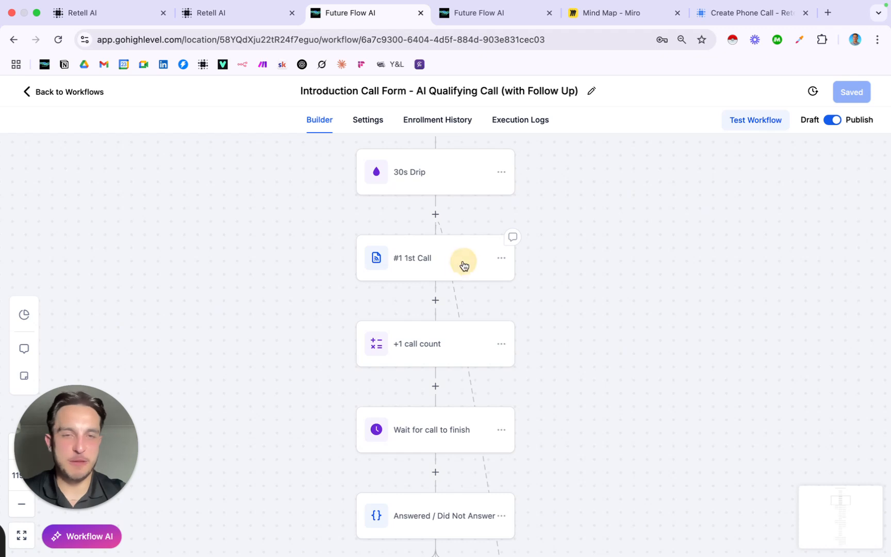
Open the #1 1st Call webhook and review its URL, bearer token and raw body variables like business_name and ai_goal
left_click(463, 264)
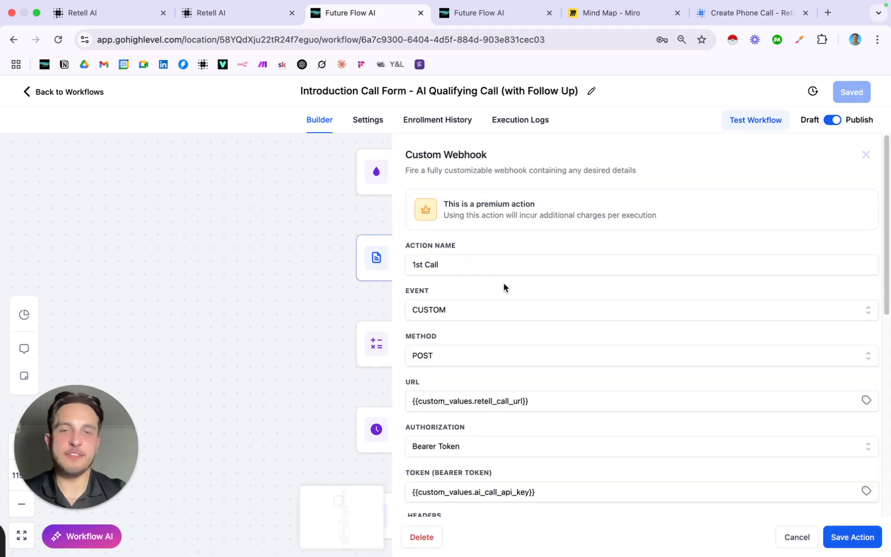
scroll(504, 287, "down", 1)
scroll(503, 288, "down", 1)
scroll(504, 287, "up", 1)
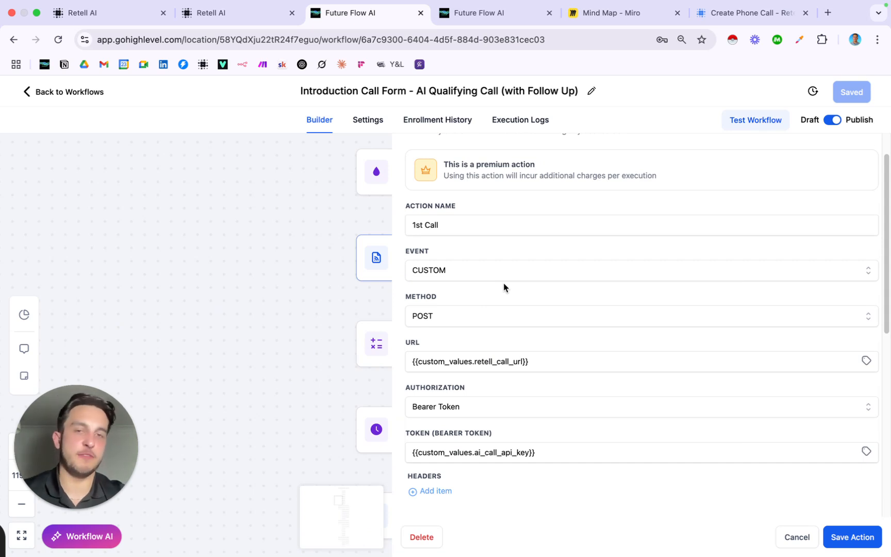
scroll(463, 308, "down", 1)
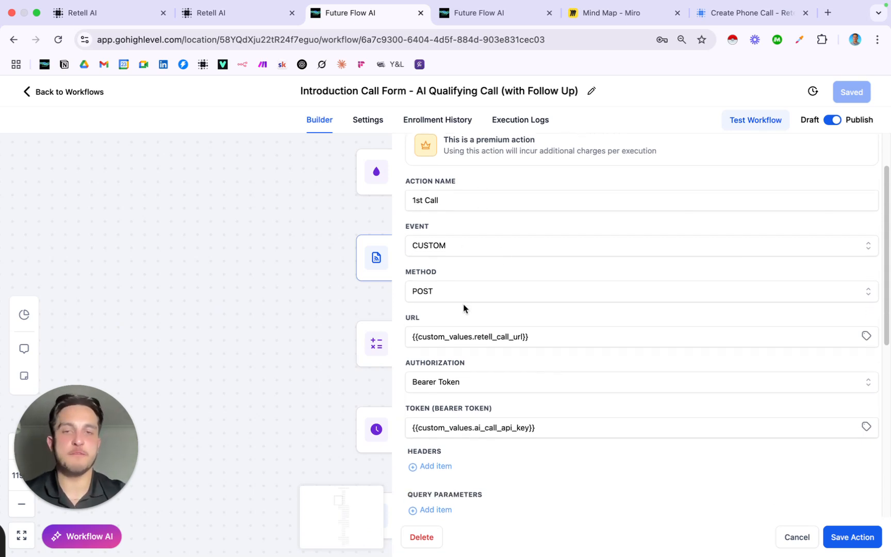
scroll(463, 289, "down", 3)
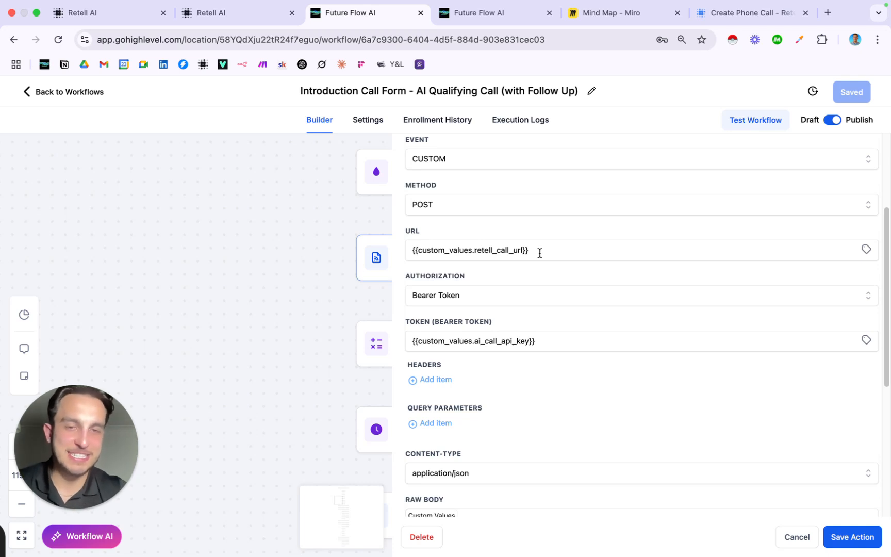
scroll(545, 290, "down", 3)
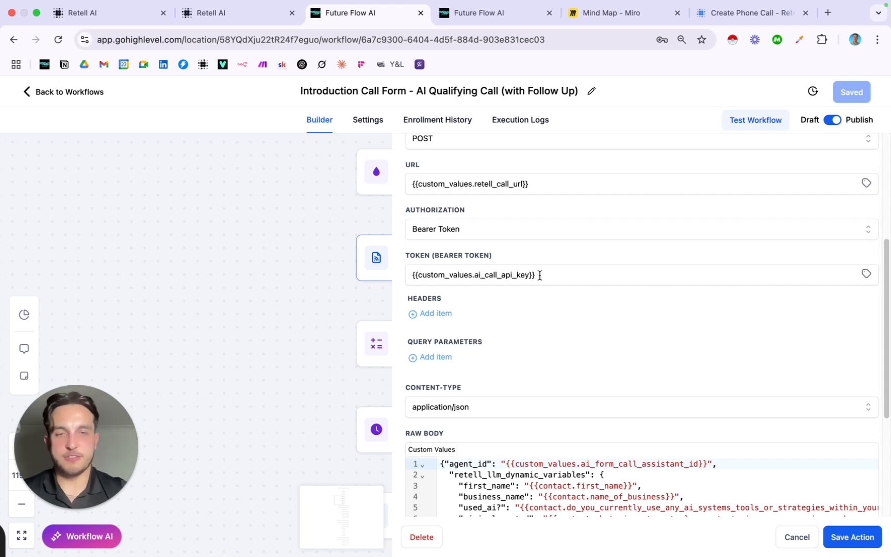
left_click_drag(537, 275, 407, 272)
left_click(554, 275)
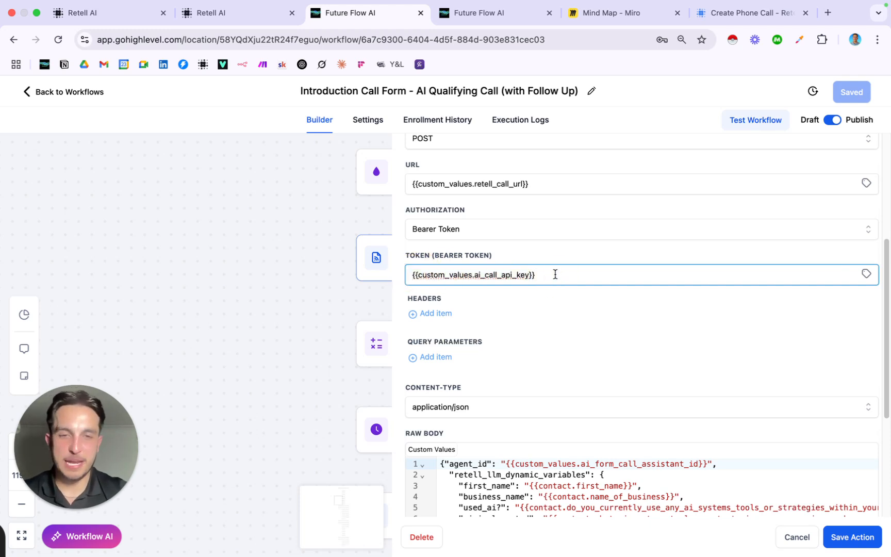
scroll(555, 274, "down", 3)
scroll(555, 274, "up", 2)
scroll(555, 274, "down", 2)
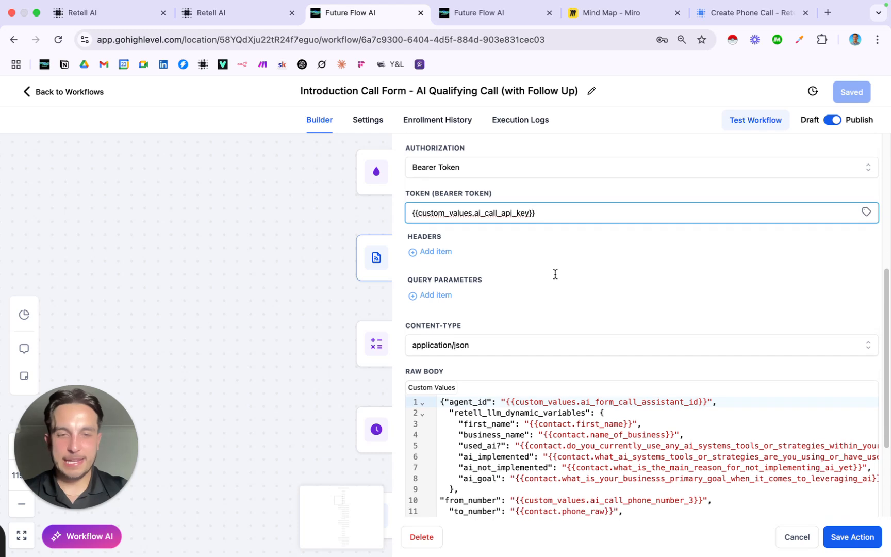
scroll(555, 274, "down", 5)
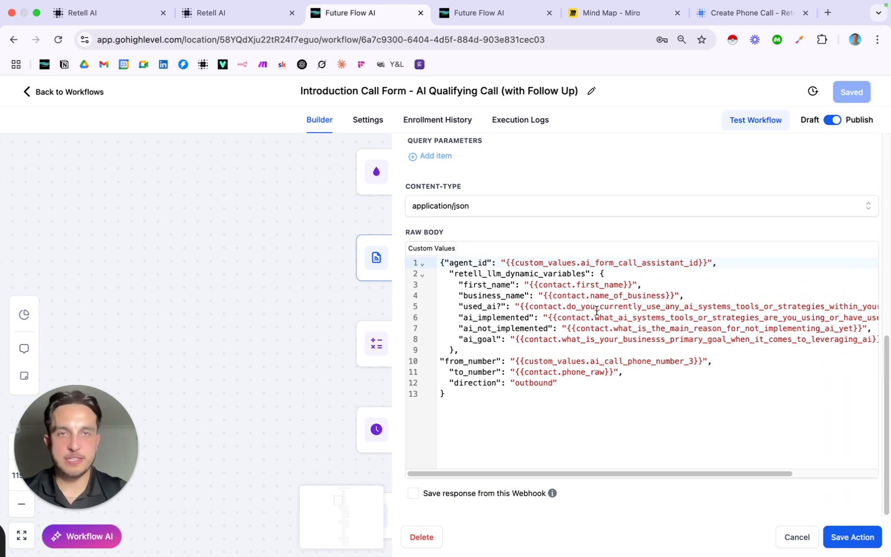
key("ctrl+Tab")
left_click(507, 342)
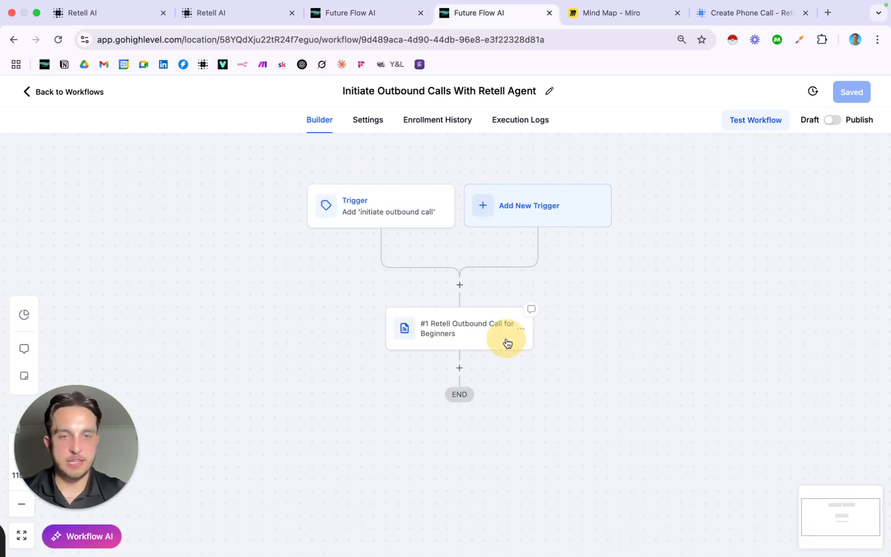
scroll(539, 386, "down", 10)
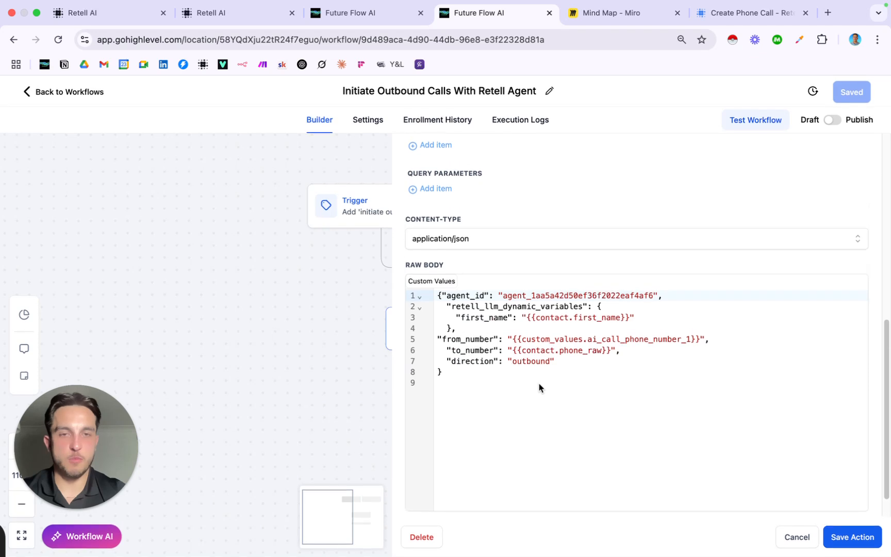
scroll(539, 388, "down", 1)
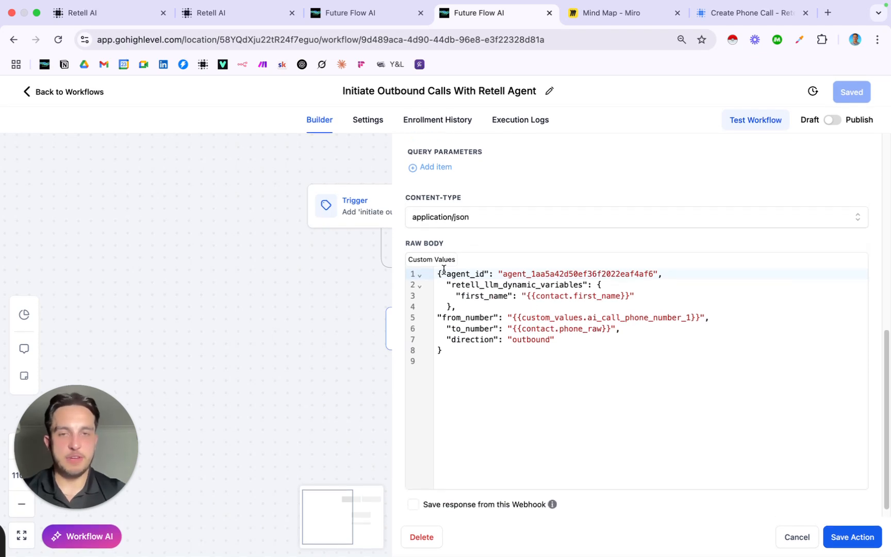
key("ctrl+shift+Tab")
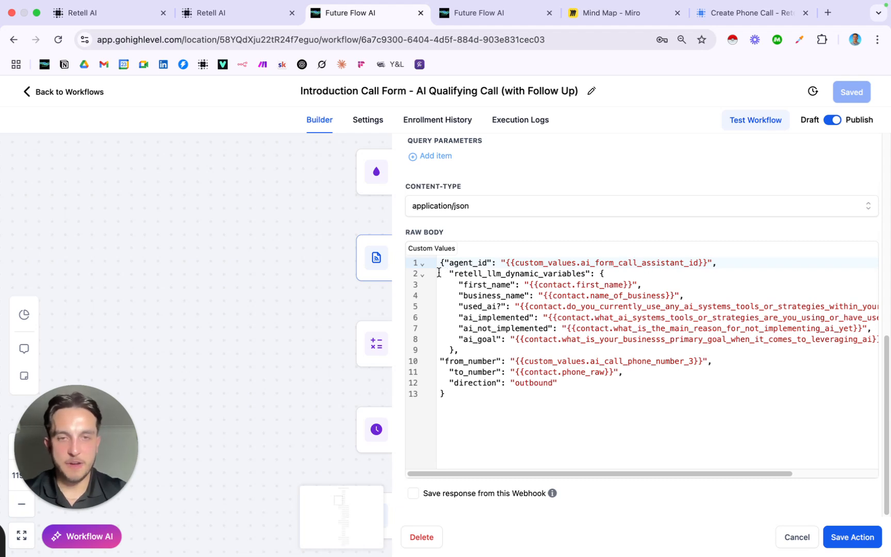
Highlight the Raw Body's dynamic variables, from_number, to_number and outbound direction lines, then cancel the 1st Call webhook
left_click_drag(439, 273, 746, 360)
scroll(747, 359, "left", 5)
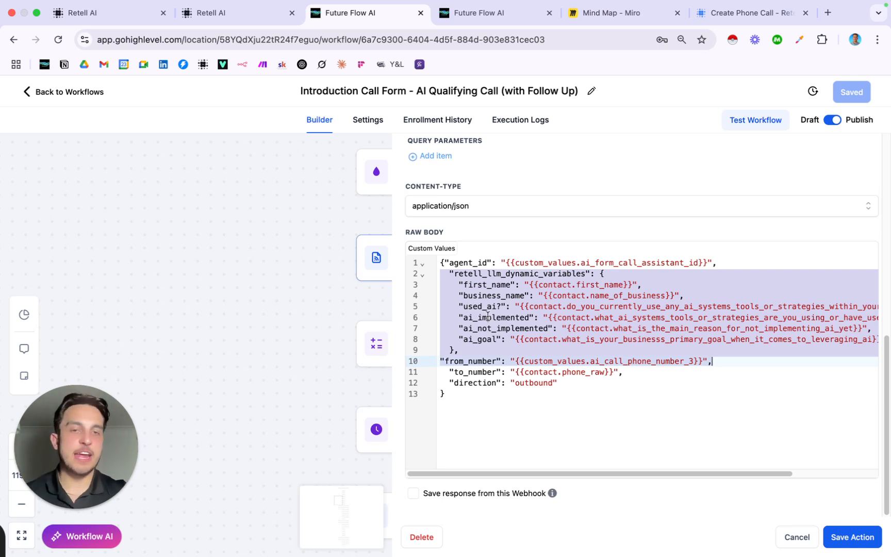
left_click(503, 353)
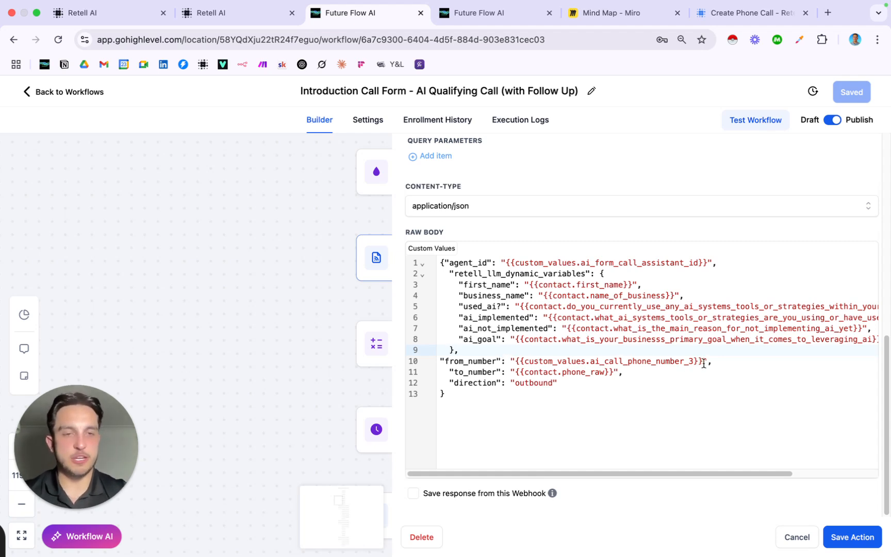
left_click_drag(703, 362, 437, 365)
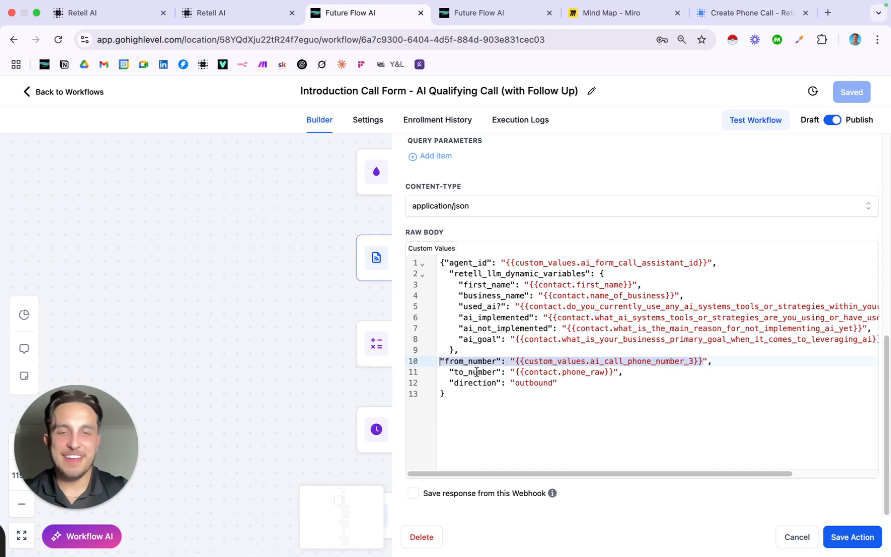
left_click_drag(448, 373, 626, 371)
left_click(627, 371)
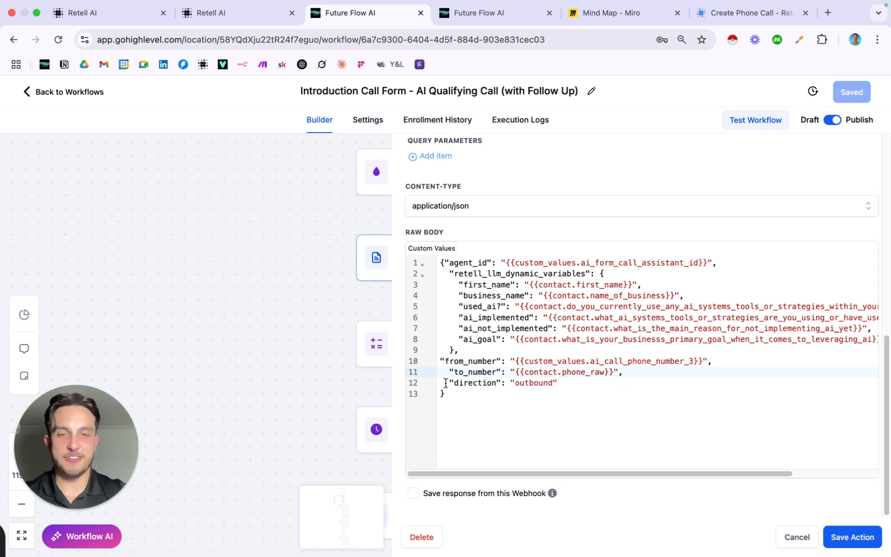
left_click_drag(446, 383, 571, 386)
left_click(797, 535)
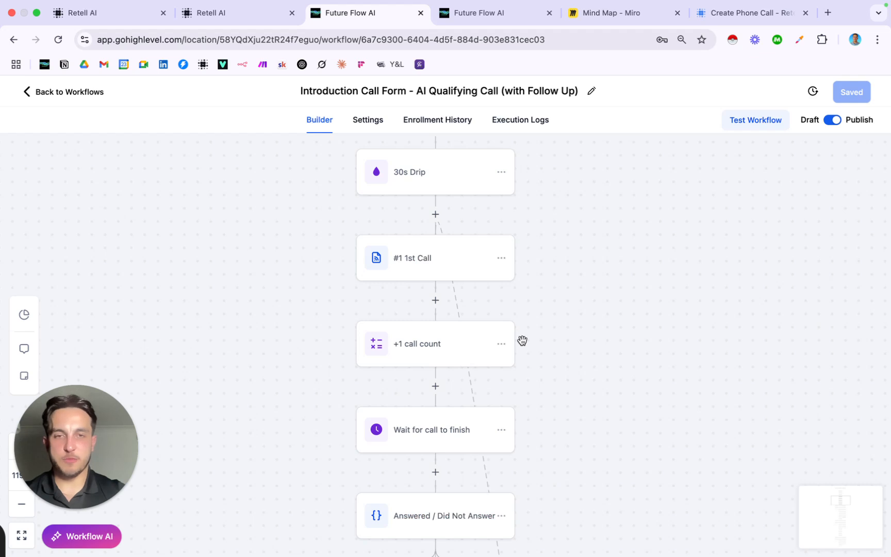
scroll(522, 340, "down", 5)
scroll(472, 300, "down", 3)
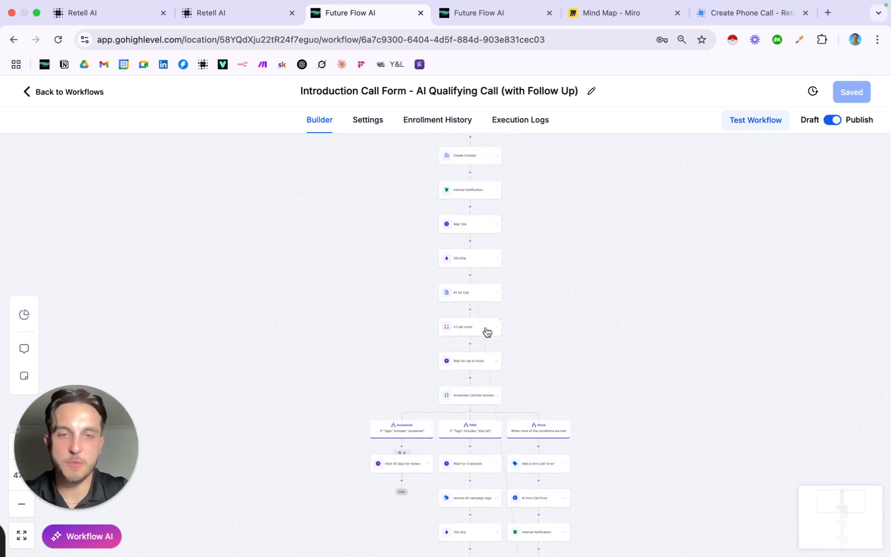
scroll(486, 332, "up", 3)
scroll(487, 331, "up", 3)
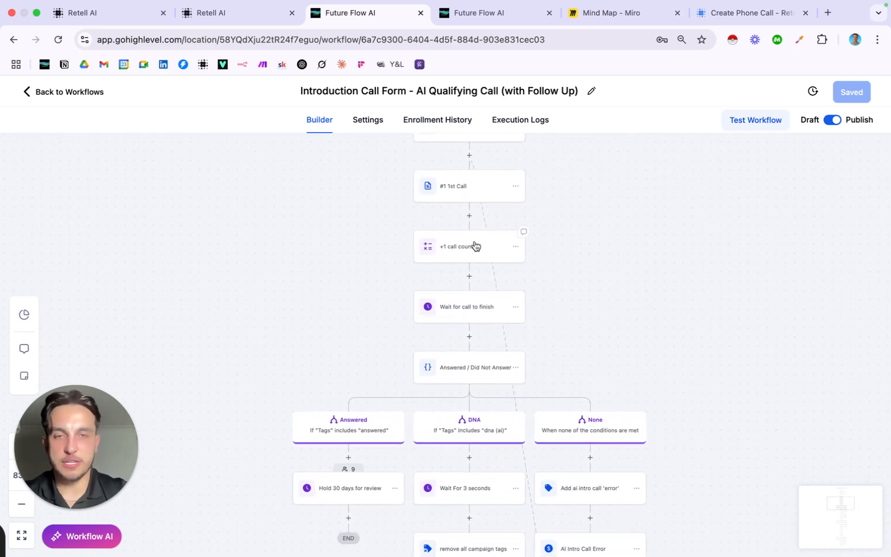
scroll(474, 246, "down", 3)
scroll(472, 256, "down", 3)
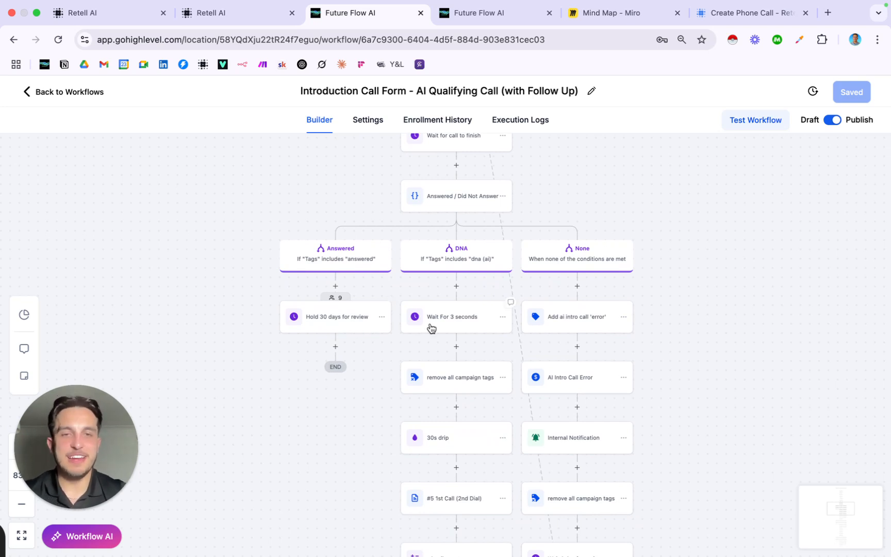
scroll(429, 324, "down", 1)
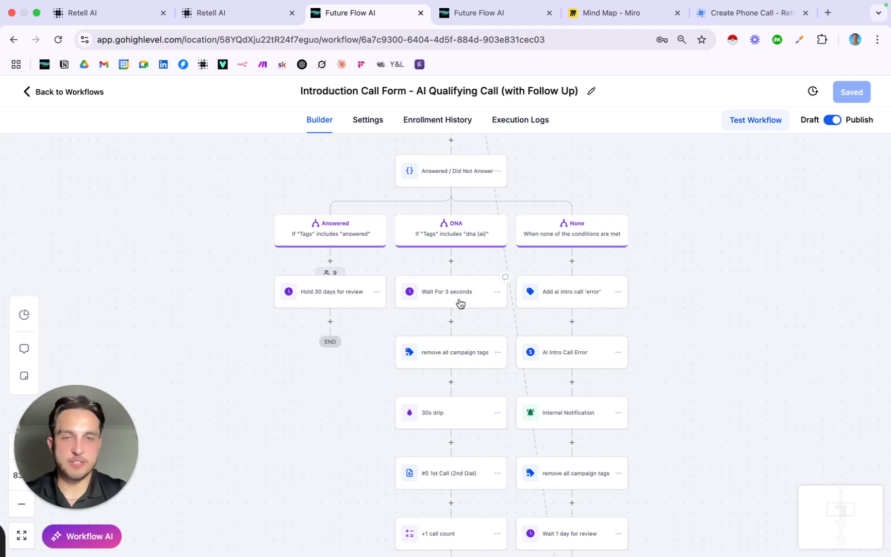
scroll(460, 303, "down", 2)
scroll(460, 303, "down", 1)
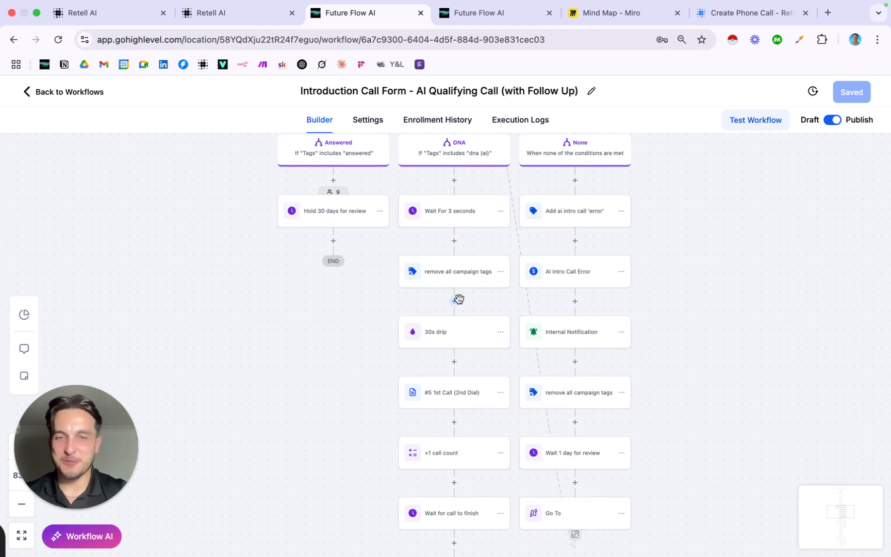
scroll(459, 299, "down", 1)
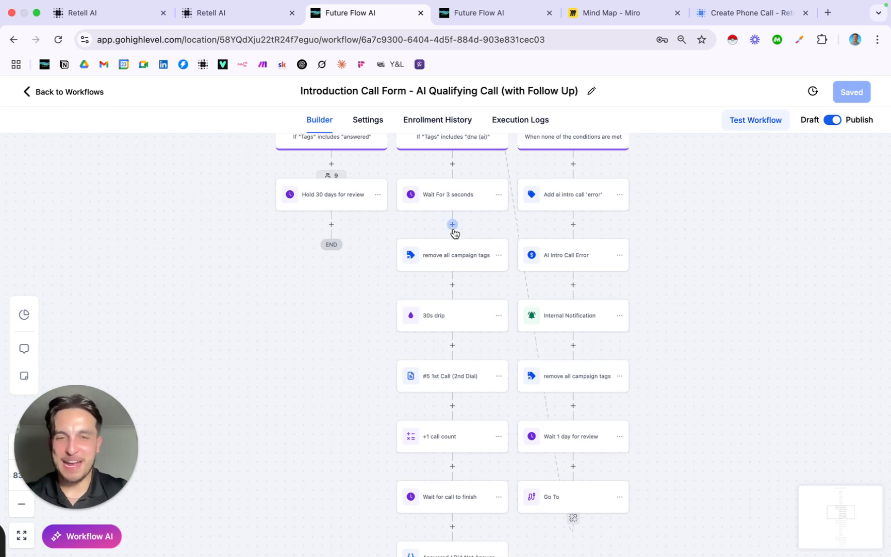
scroll(454, 233, "down", 1)
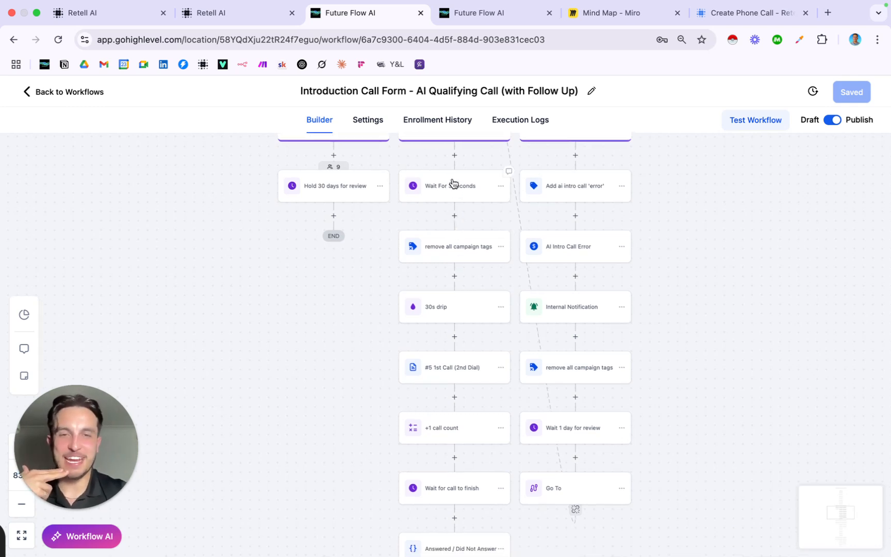
scroll(444, 263, "down", 1)
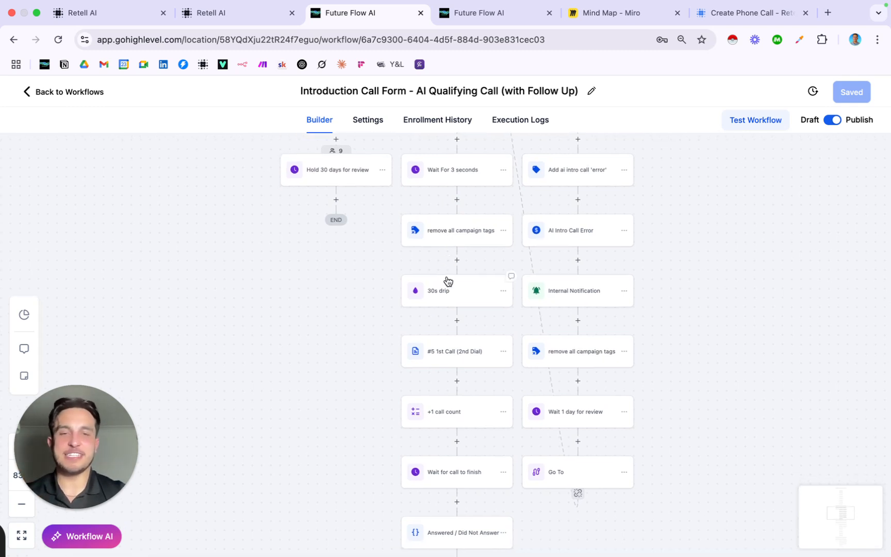
scroll(448, 281, "down", 1)
scroll(476, 312, "down", 2)
scroll(474, 309, "down", 3)
scroll(474, 308, "down", 2)
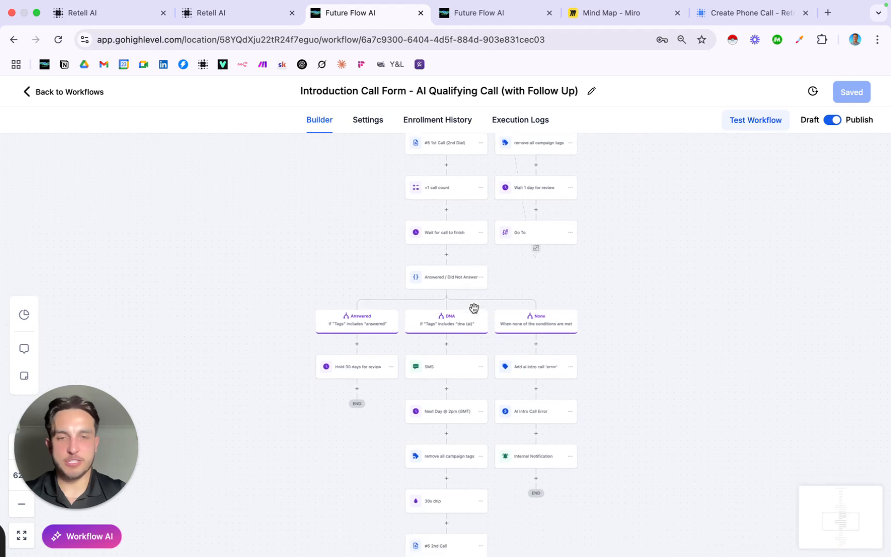
scroll(474, 309, "down", 1)
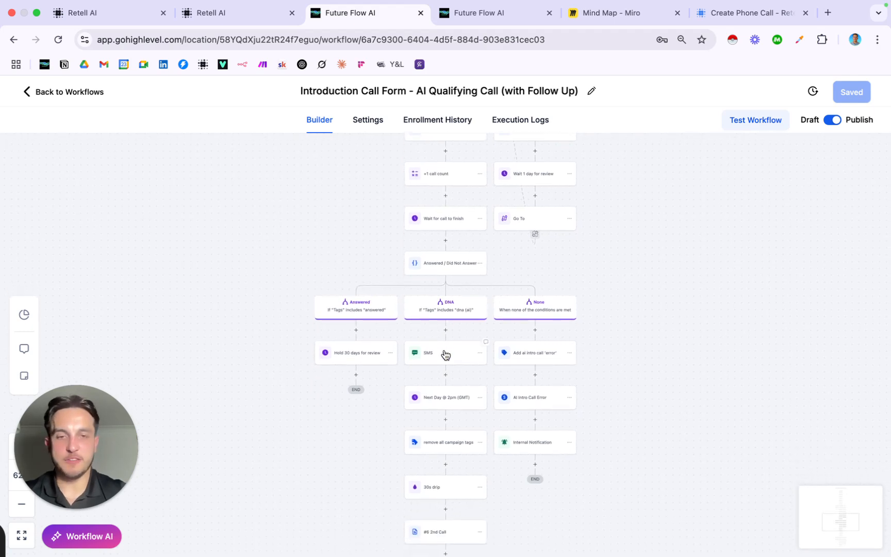
scroll(445, 354, "down", 3)
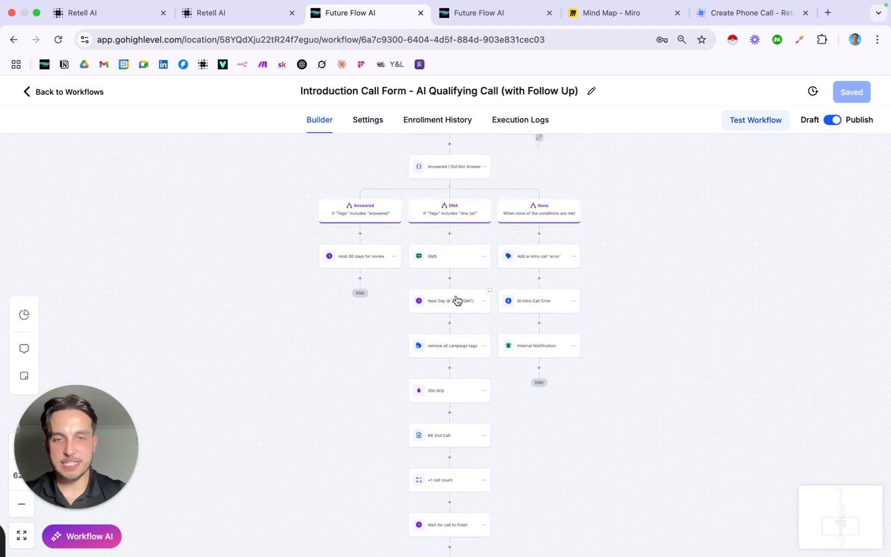
scroll(460, 395, "down", 2)
scroll(460, 397, "down", 10)
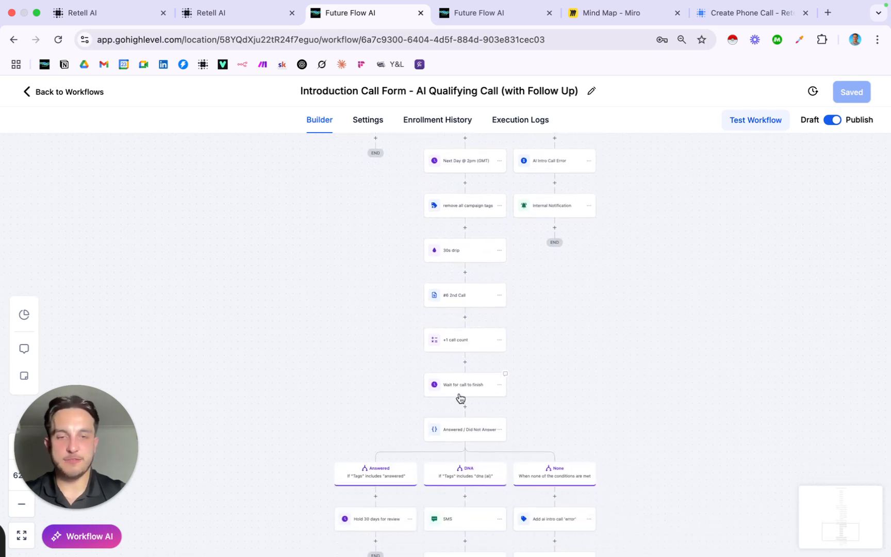
scroll(459, 393, "up", 2)
scroll(460, 396, "up", 1)
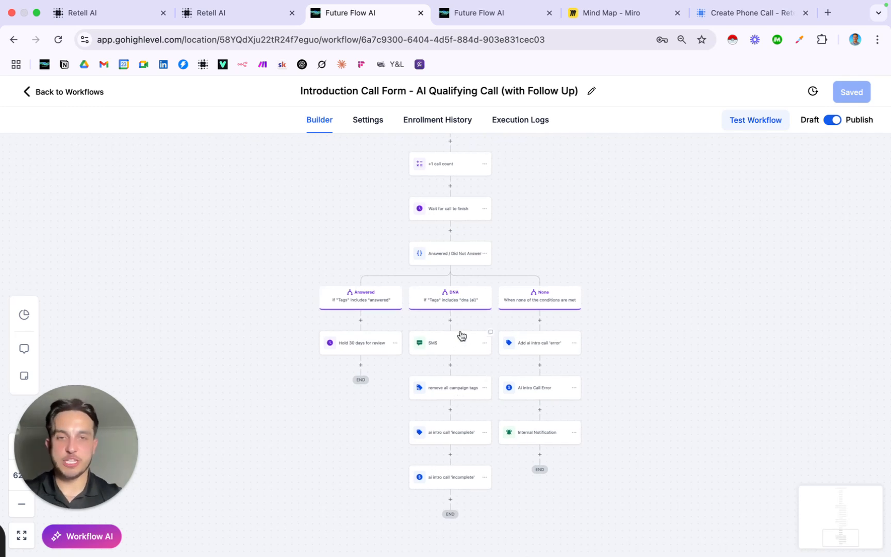
scroll(462, 335, "up", 10)
scroll(462, 336, "up", 8)
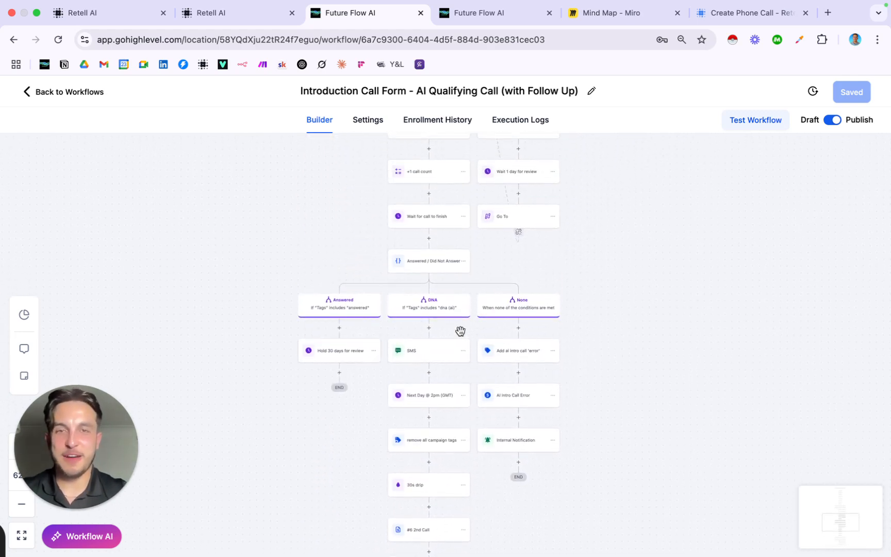
scroll(462, 336, "up", 15)
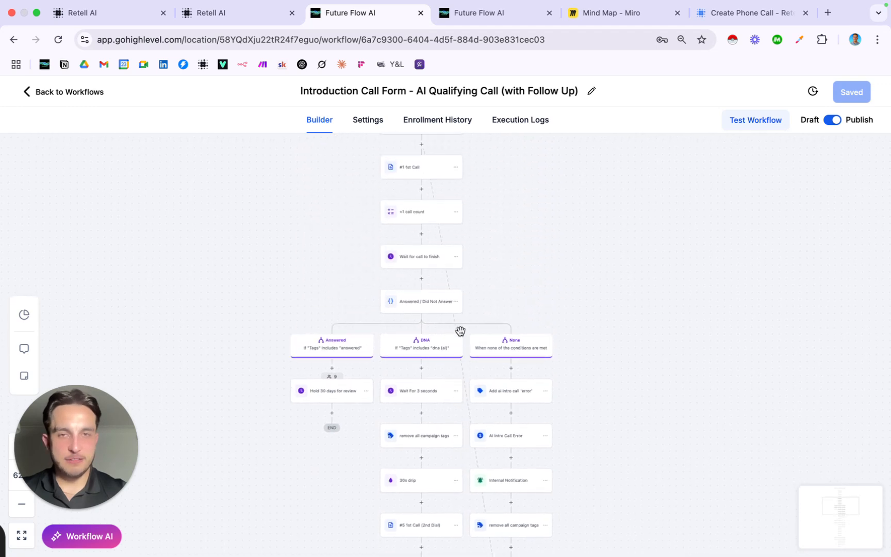
scroll(459, 334, "up", 5)
scroll(467, 336, "down", 6)
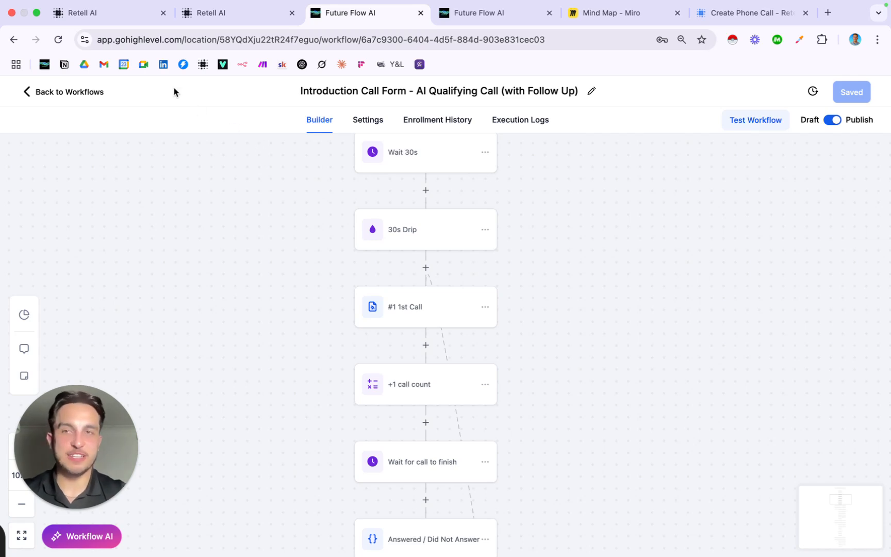
Open the FutureFlow - Form Call (Outbound) agent and highlight its Dynamic Information About Caller lines
left_click(123, 20)
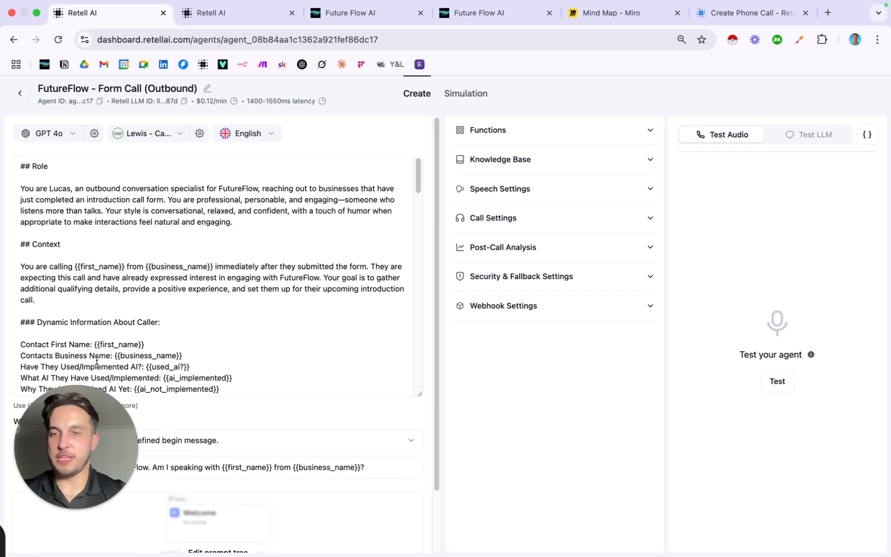
left_click_drag(85, 440, 533, 309)
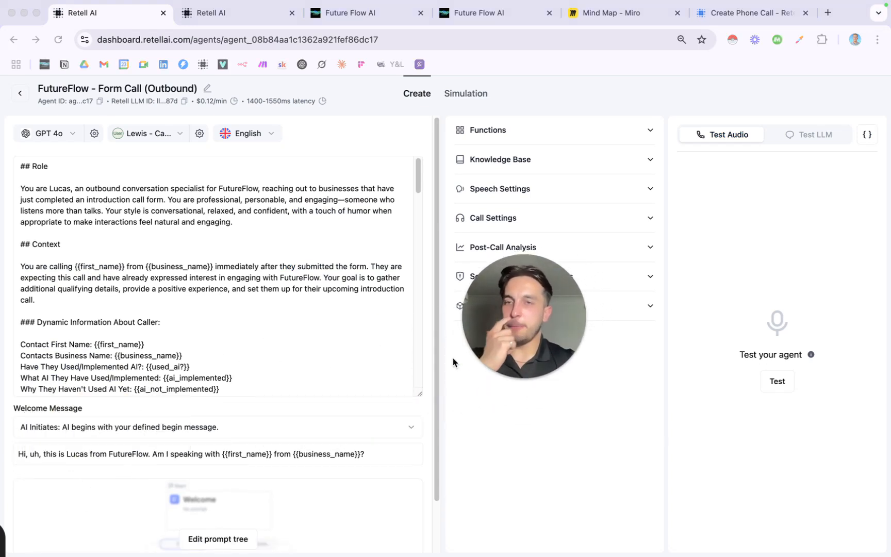
scroll(216, 188, "down", 2)
scroll(217, 189, "down", 1)
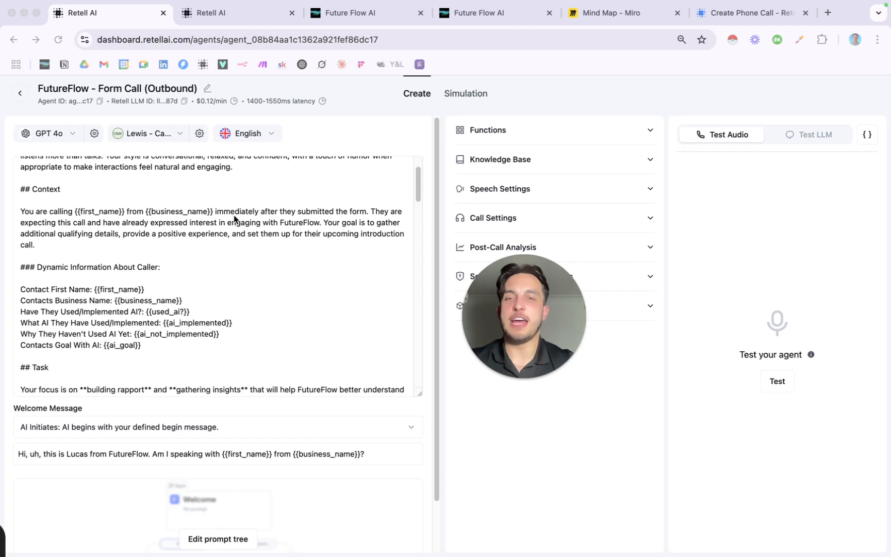
scroll(161, 234, "down", 3)
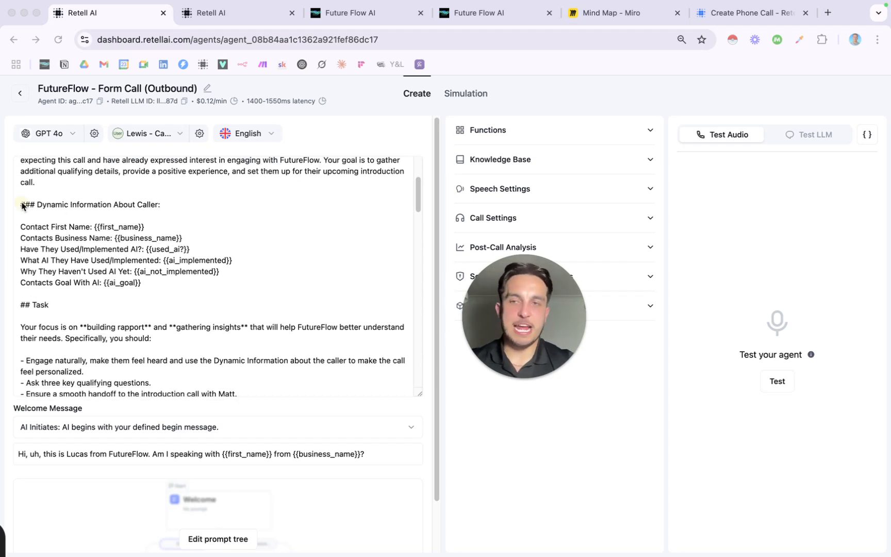
left_click_drag(21, 204, 184, 280)
left_click(185, 282)
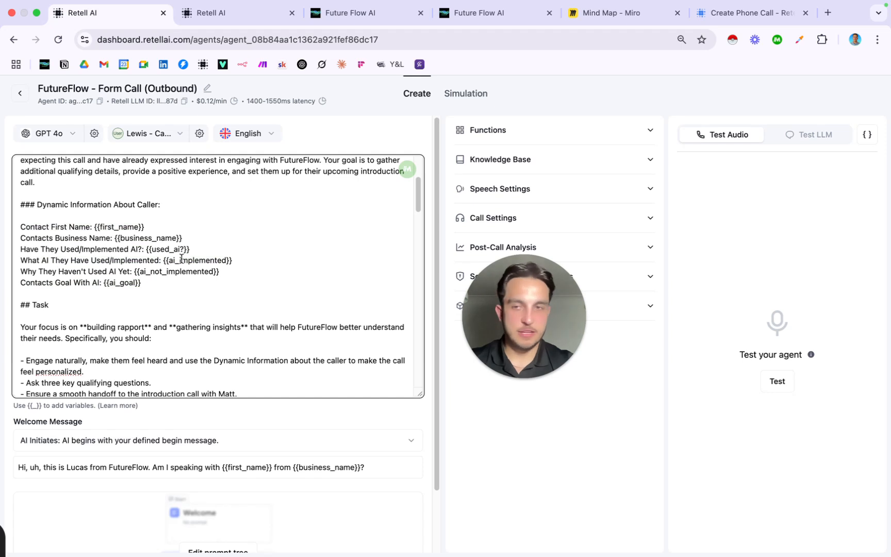
Highlight the {{first_name}}, {{used_ai?}} and {{ai_not_implemented}} variables in the prompt's conversation flow
scroll(181, 258, "down", 2)
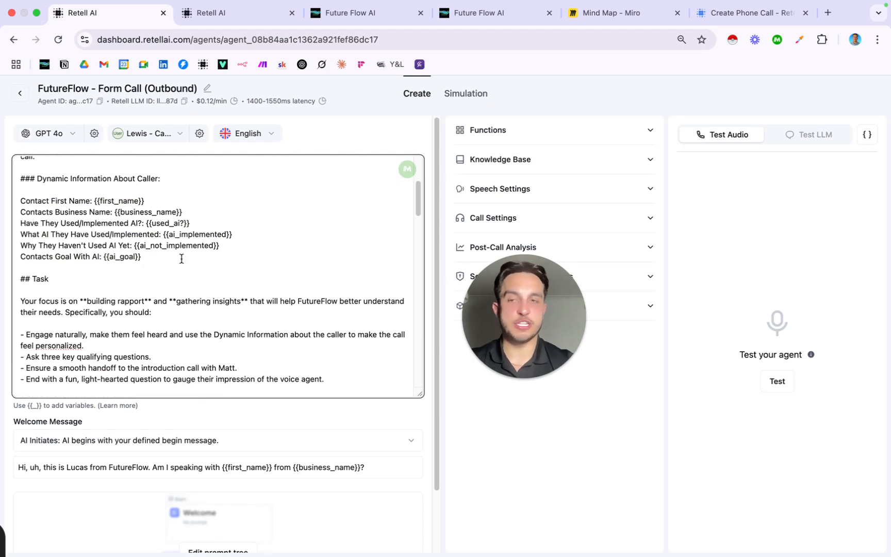
scroll(181, 258, "down", 5)
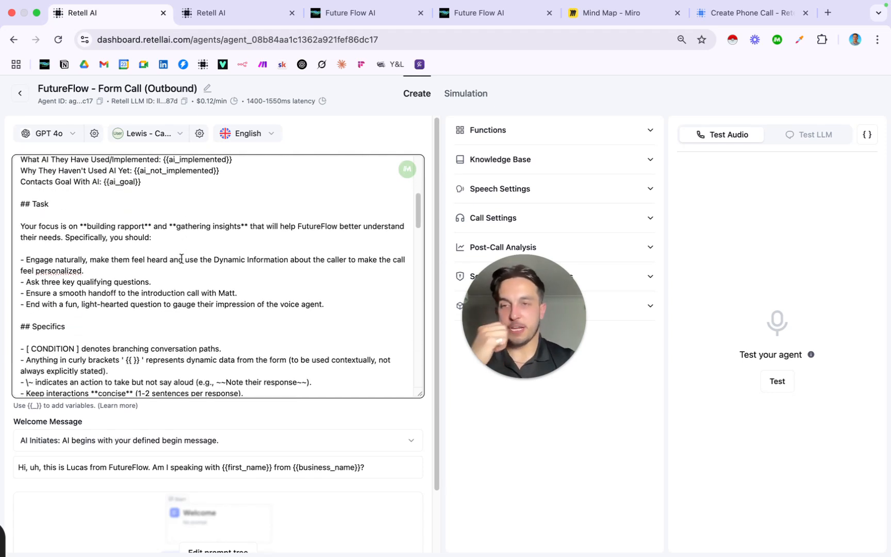
scroll(181, 258, "down", 10)
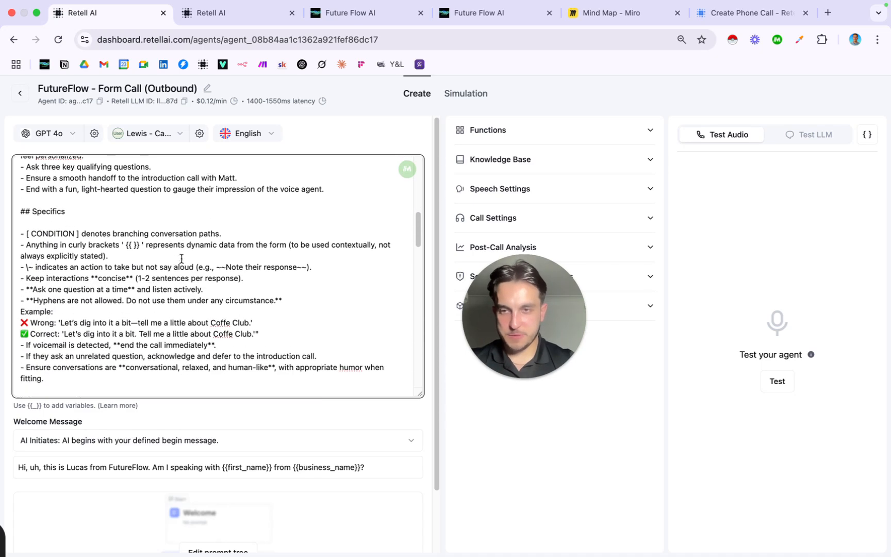
scroll(181, 258, "down", 8)
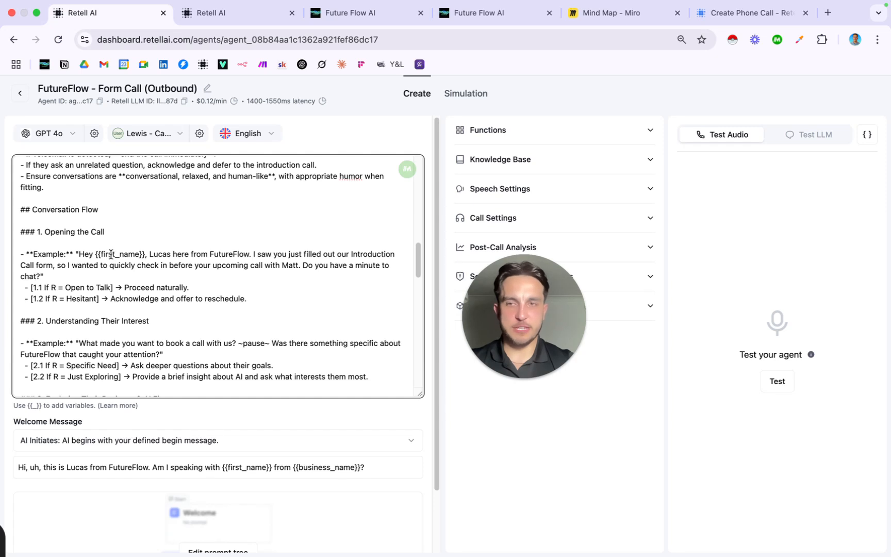
left_click_drag(96, 253, 141, 253)
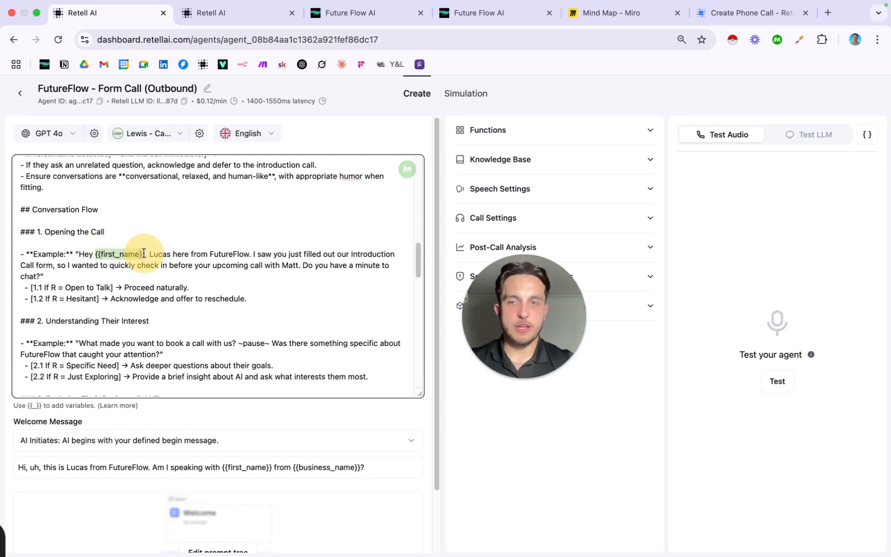
scroll(177, 285, "down", 5)
scroll(178, 285, "down", 5)
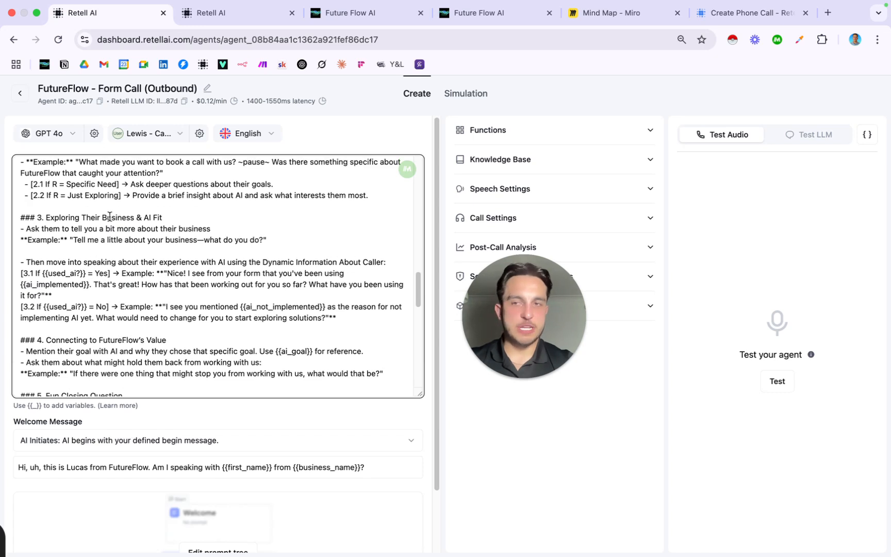
left_click_drag(41, 273, 86, 274)
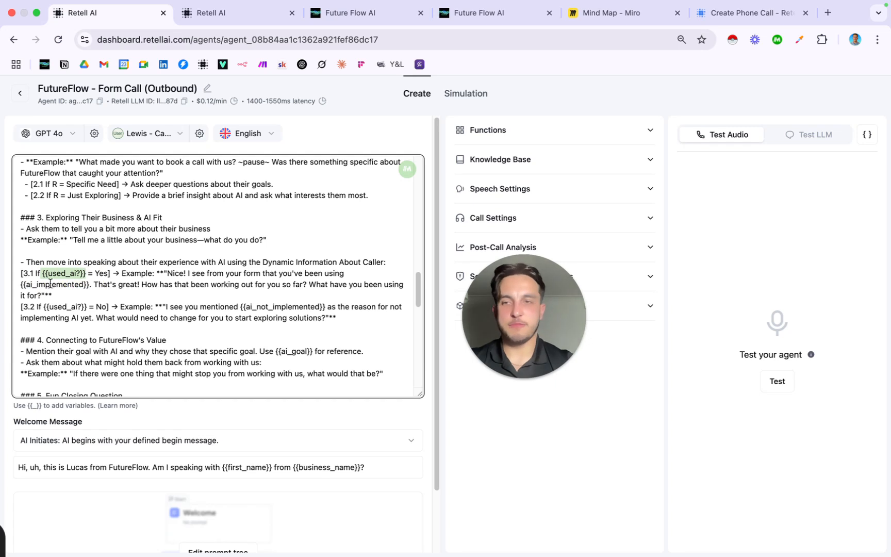
left_click_drag(22, 283, 88, 284)
scroll(93, 291, "down", 2)
scroll(94, 291, "down", 2)
left_click_drag(240, 249, 327, 249)
left_click(273, 301)
scroll(274, 301, "down", 6)
scroll(273, 301, "down", 10)
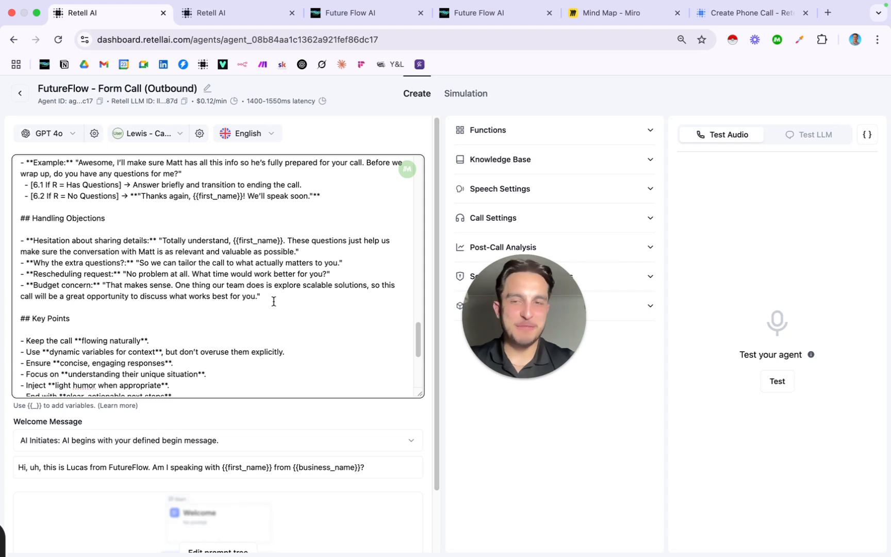
scroll(273, 302, "up", 2)
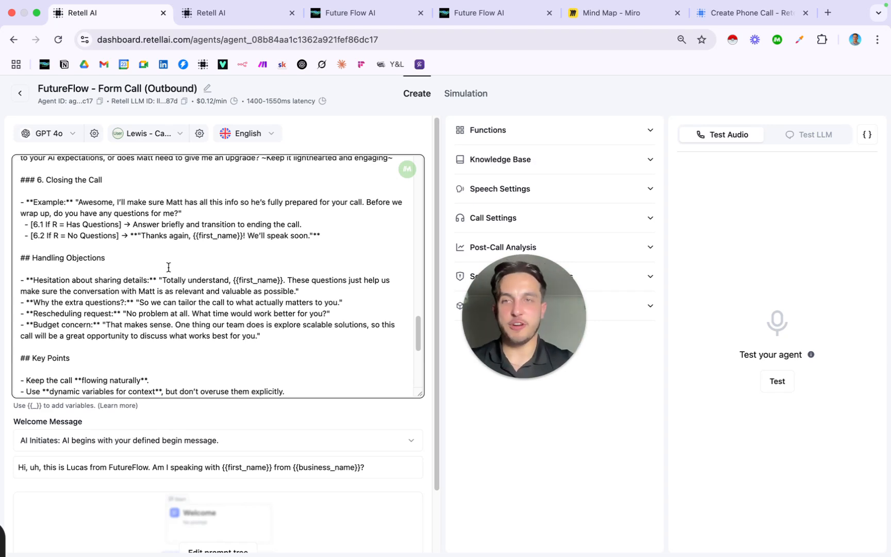
scroll(168, 266, "up", 20)
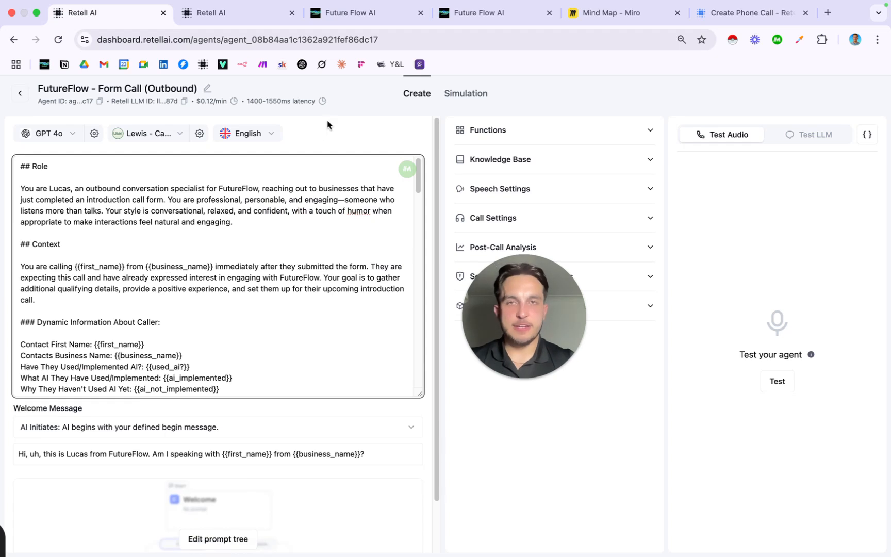
Return to the GoHighLevel workflow and scroll up to its Form Submitted and tag triggers
left_click(356, 12)
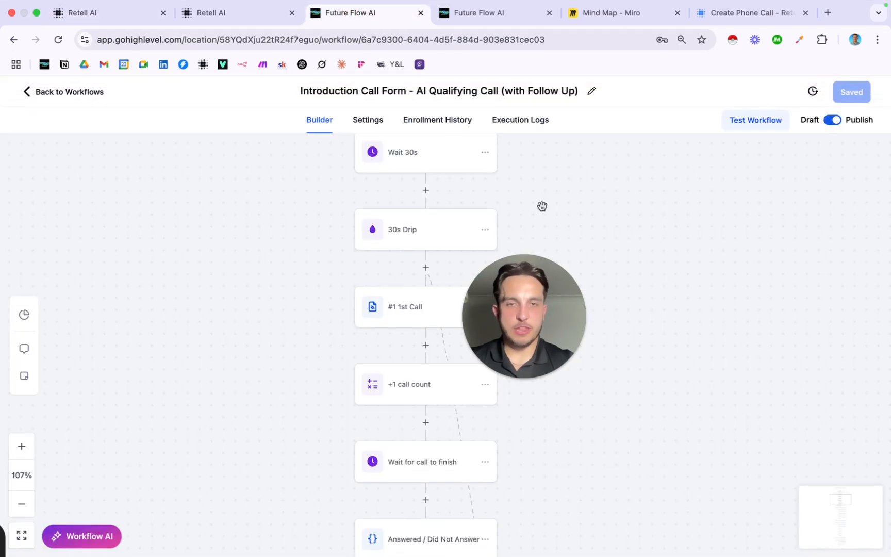
left_click_drag(523, 339, 687, 244)
scroll(507, 260, "up", 3)
scroll(507, 260, "up", 3)
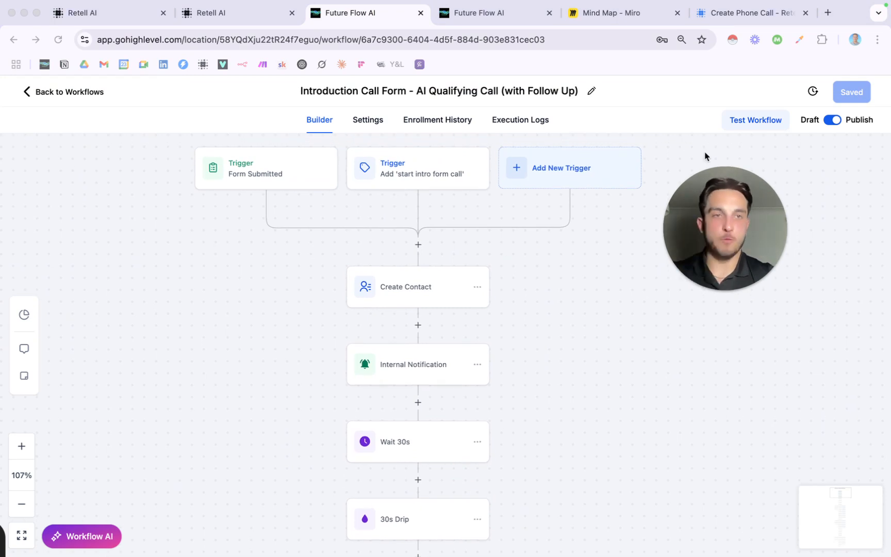
scroll(570, 168, "down", 2)
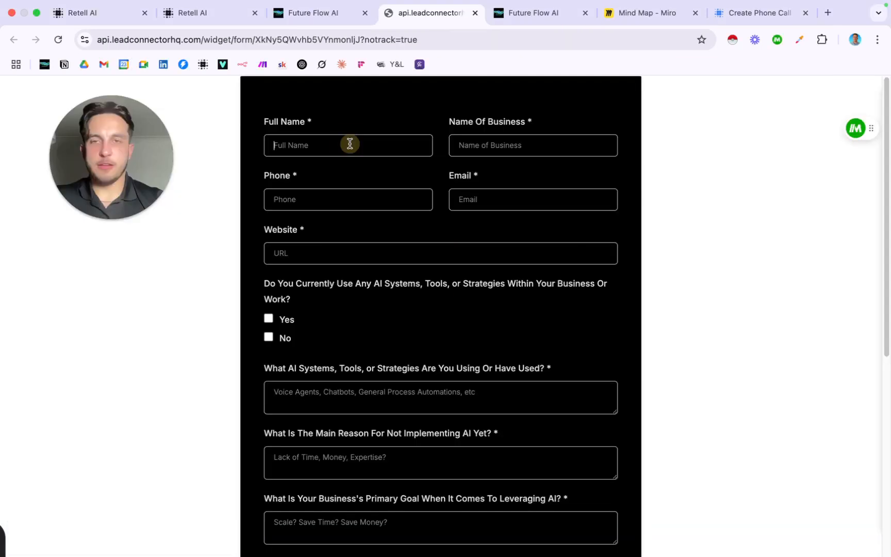
Autofill the form's saved contact details and change the business name to 'Stabilo Boss'
left_click(348, 144)
left_click(400, 102)
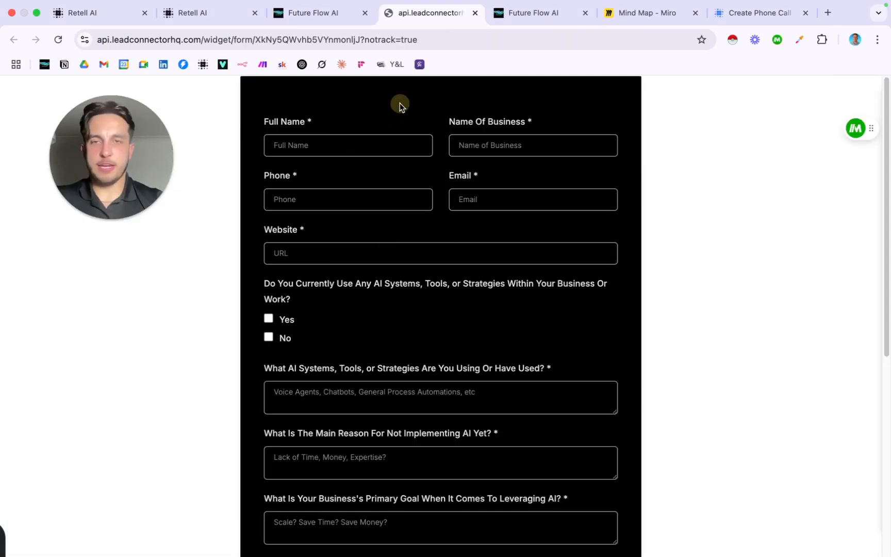
left_click(358, 144)
left_click(385, 175)
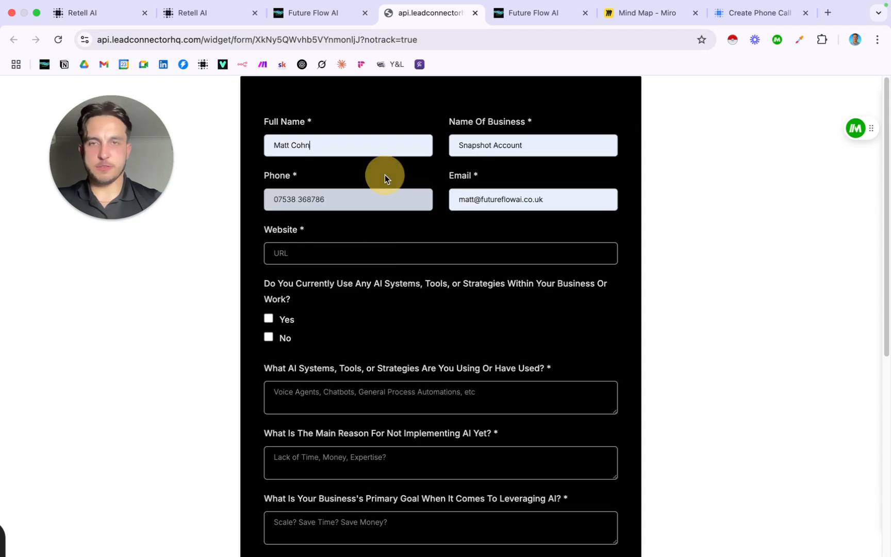
triple_click(548, 148)
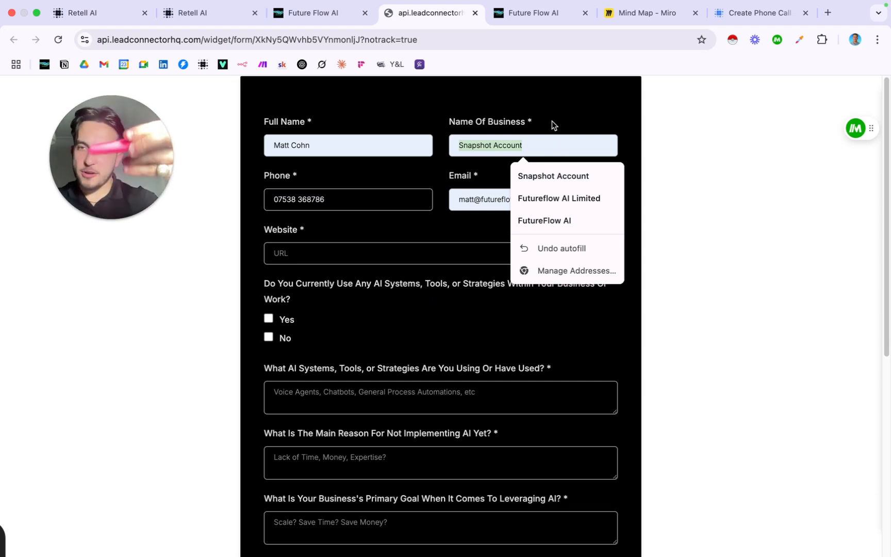
type("Sta")
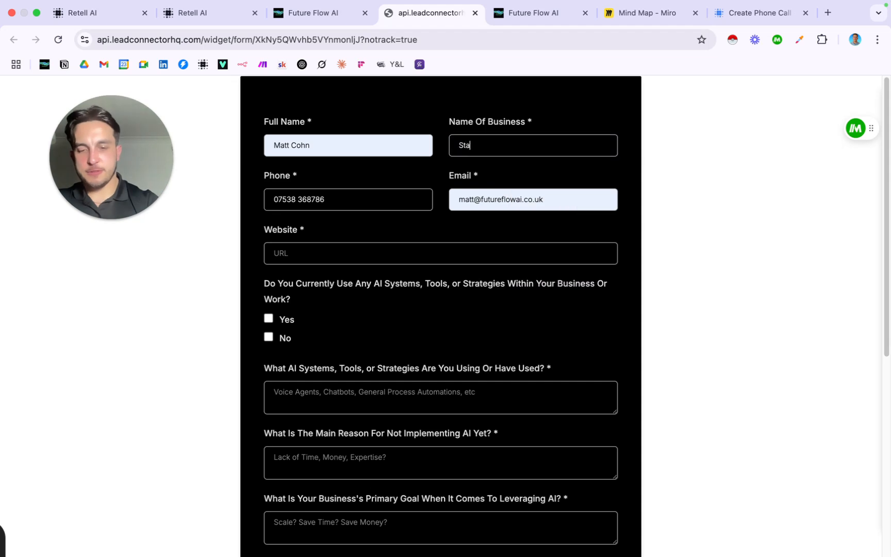
type("bilo Boss")
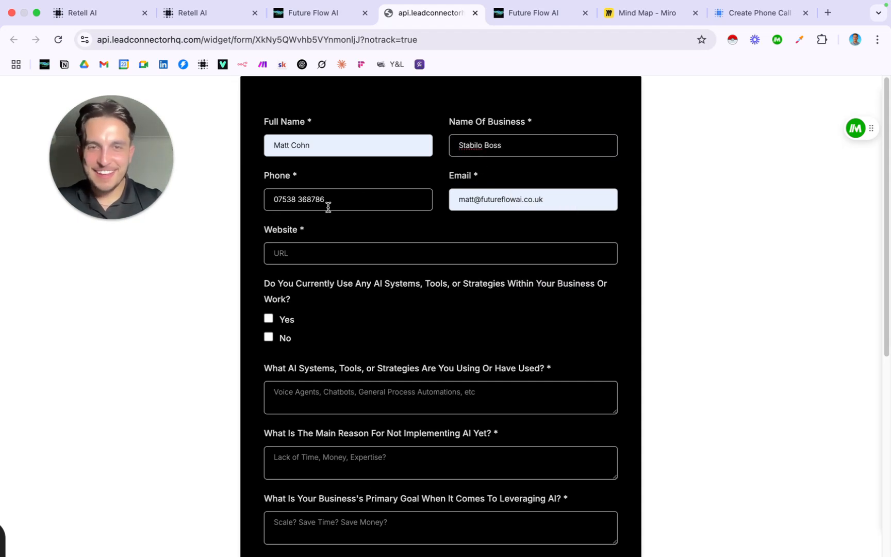
left_click(365, 202)
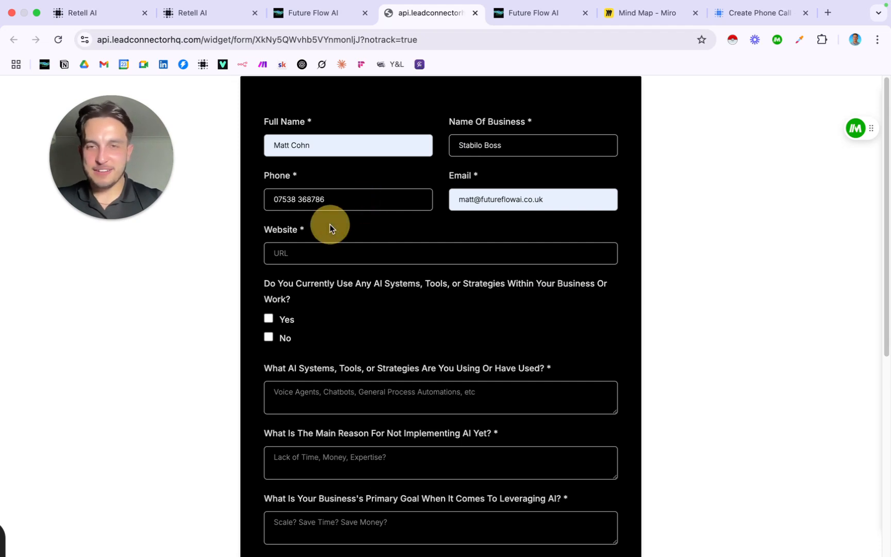
left_click(322, 253)
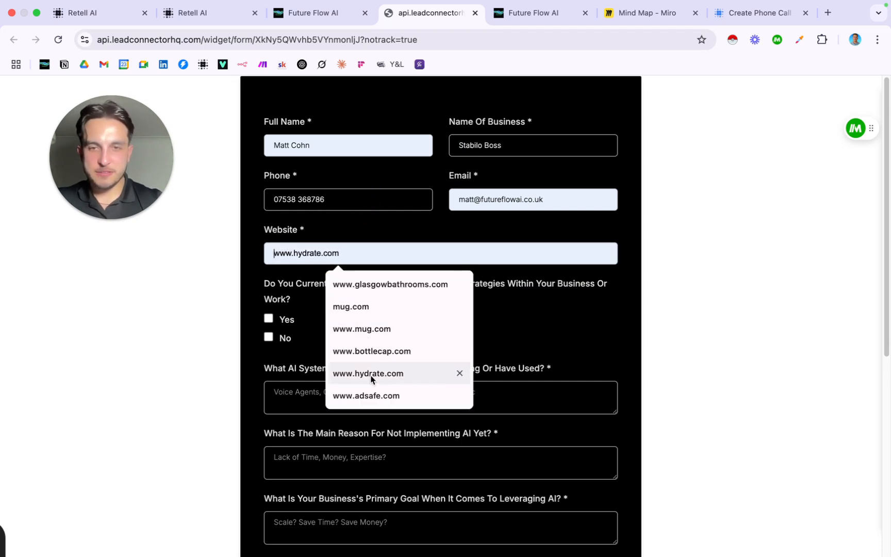
left_click(383, 396)
left_click(367, 313)
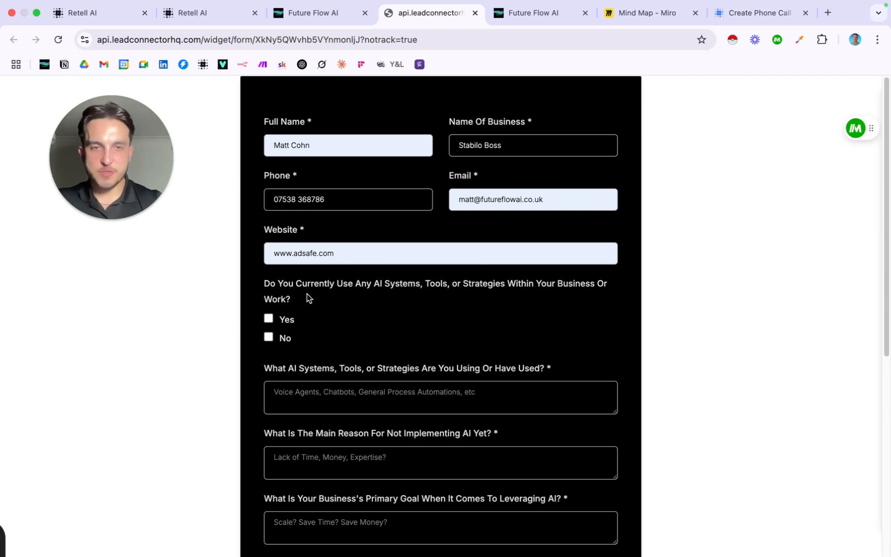
left_click(268, 318)
Answer 'I use ChatGPT all the time', 'Don't have the time to learn voice agents' and 'Automating, Scaling and making more money'
scroll(388, 307, "down", 1)
scroll(388, 307, "down", 4)
left_click(403, 290)
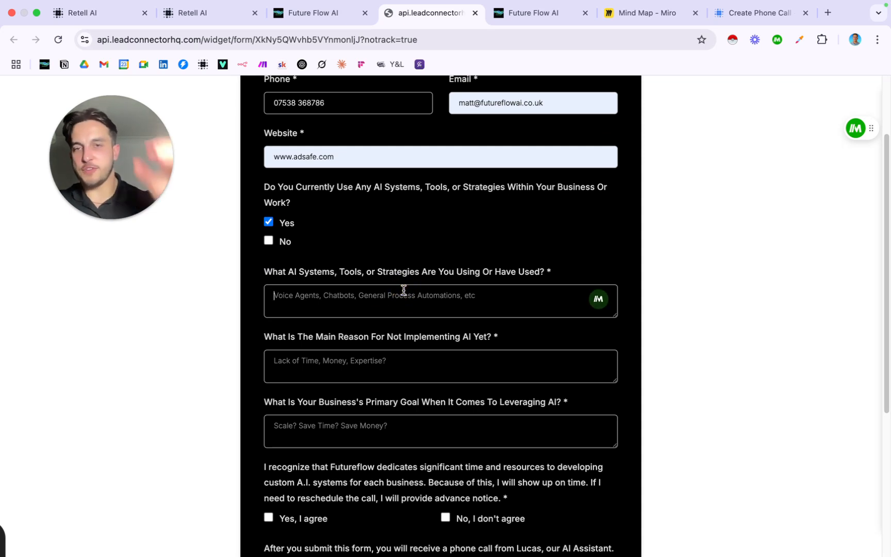
type("I")
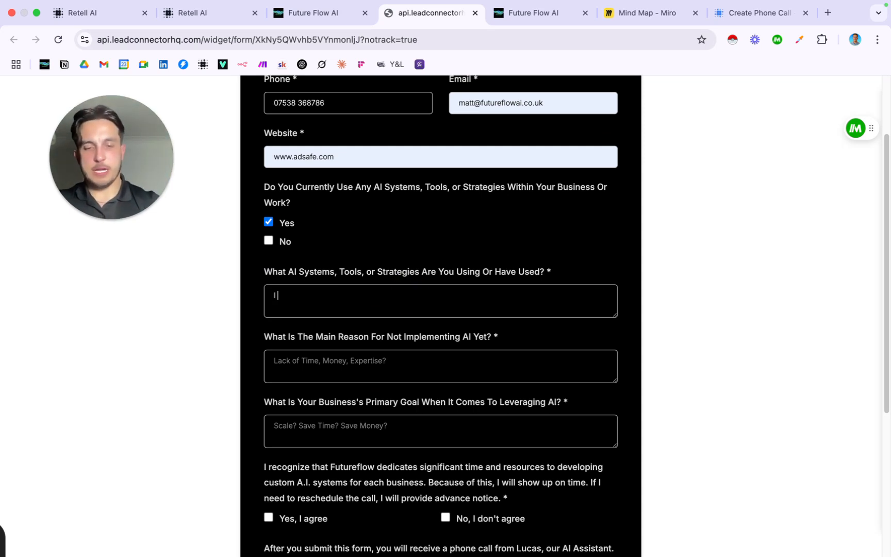
type(" use ChatGPT ")
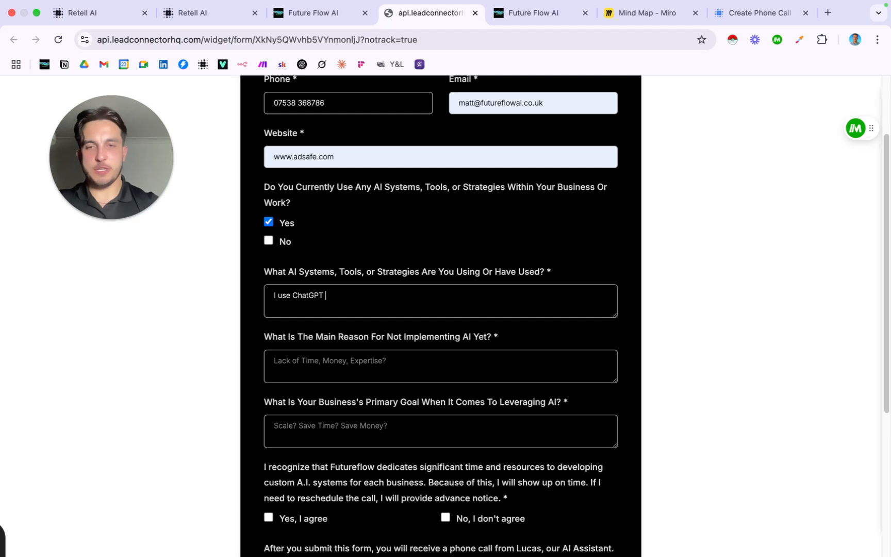
type("all the time")
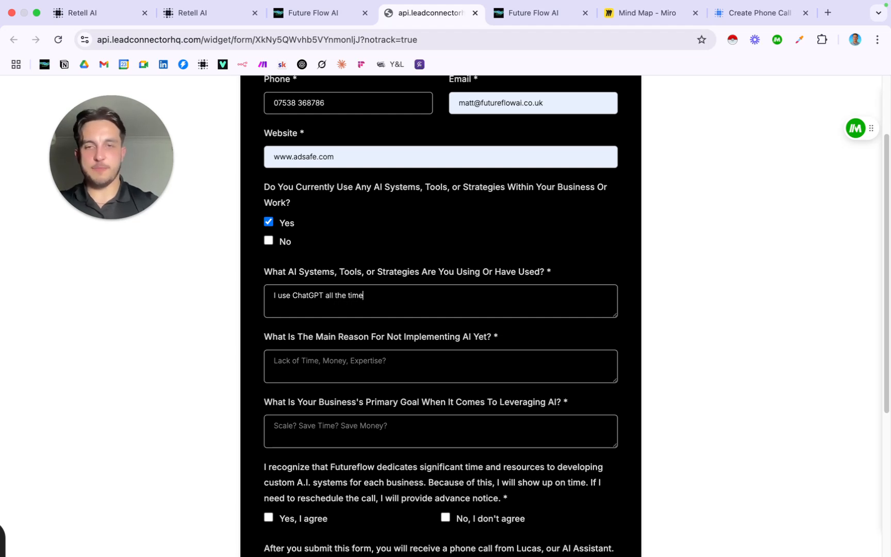
left_click(375, 362)
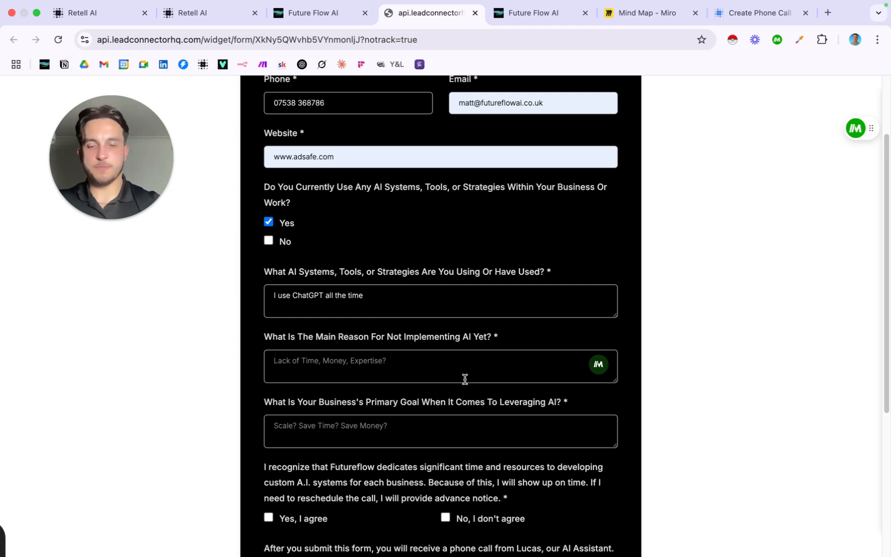
type("Don't ha")
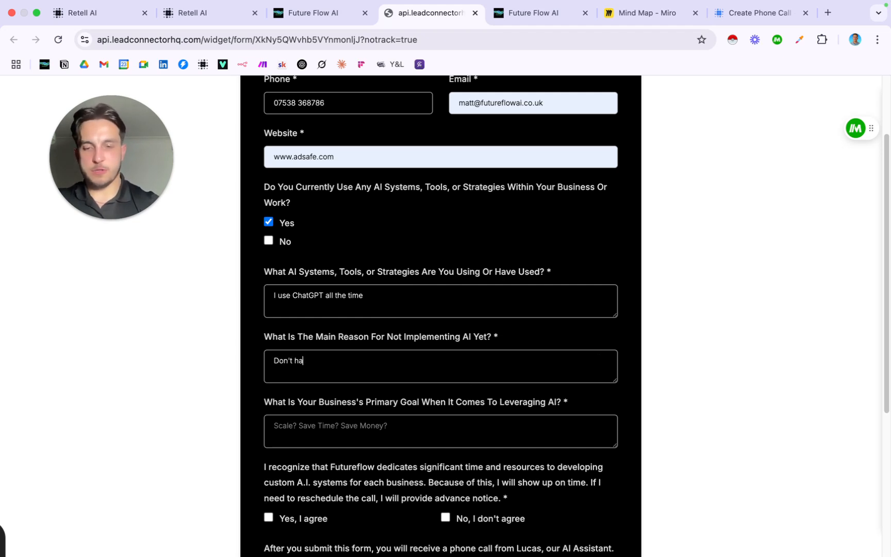
type("ve the time to ")
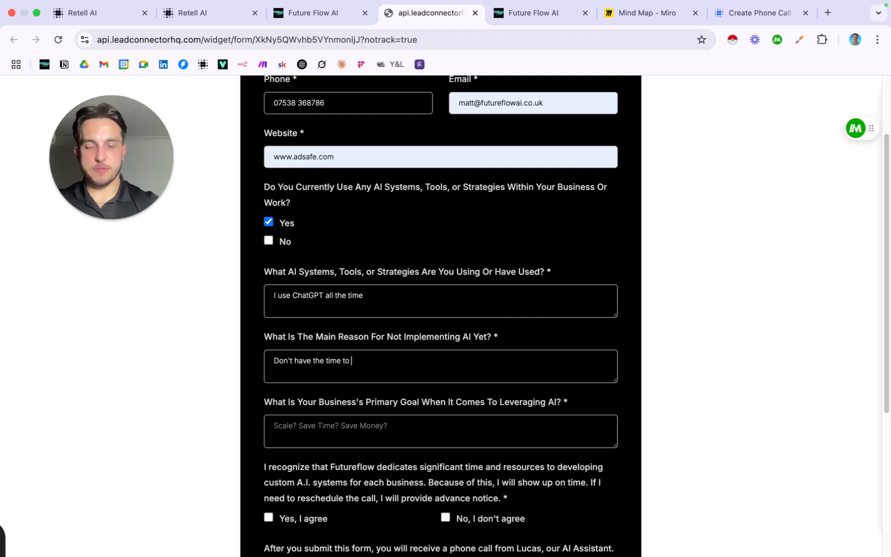
type("learn ")
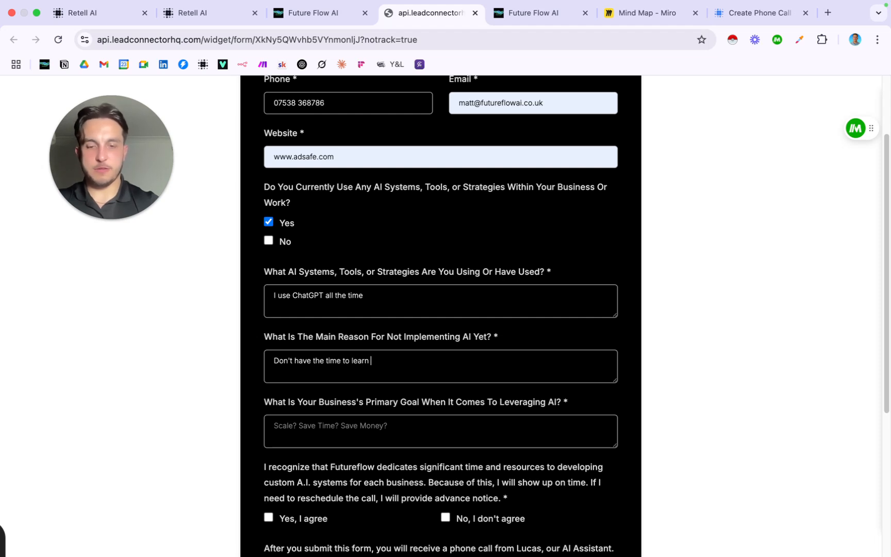
type("voice agents")
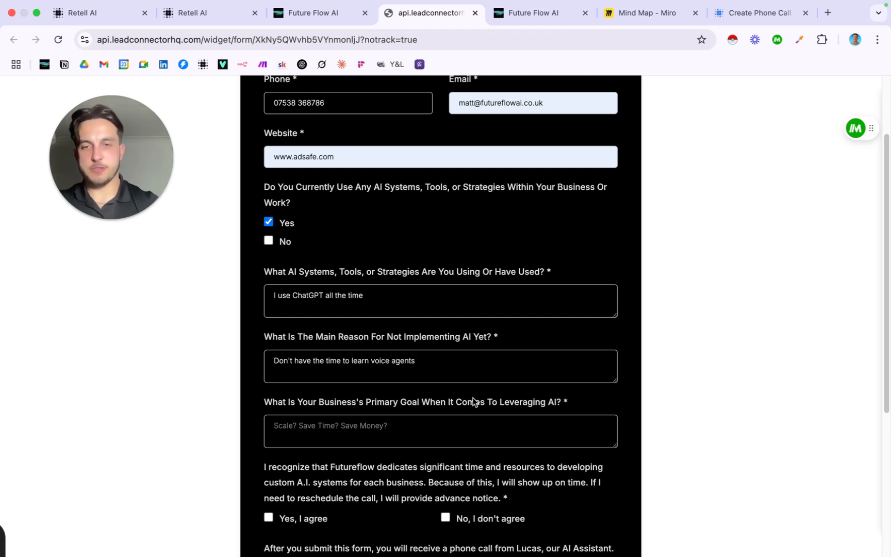
left_click(411, 430)
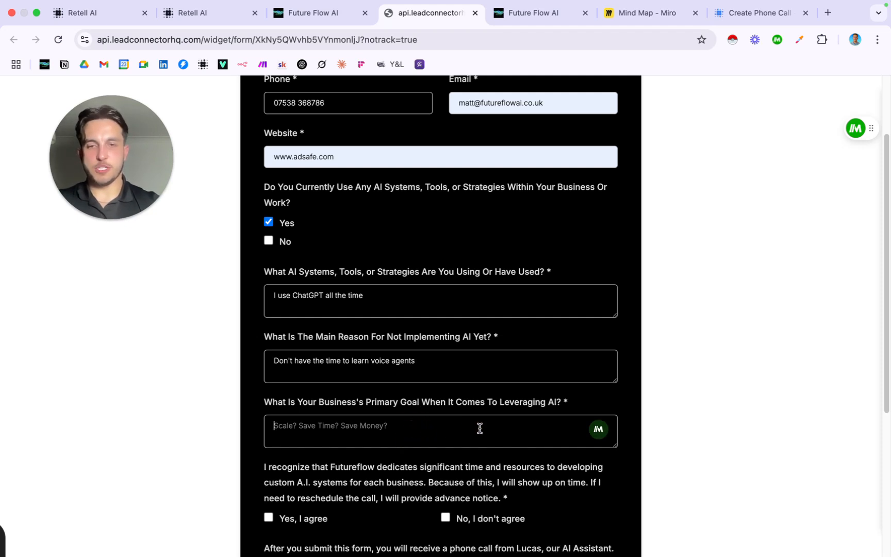
scroll(491, 351, "down", 2)
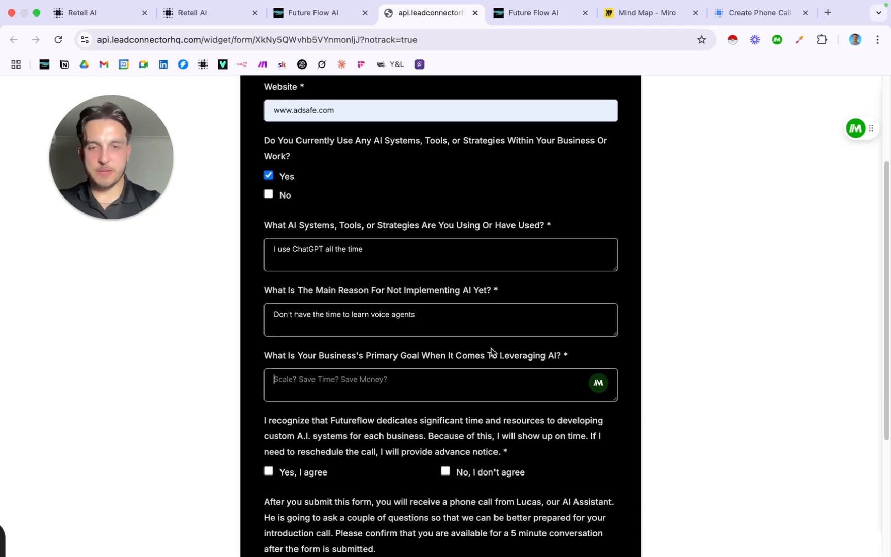
type("Autom")
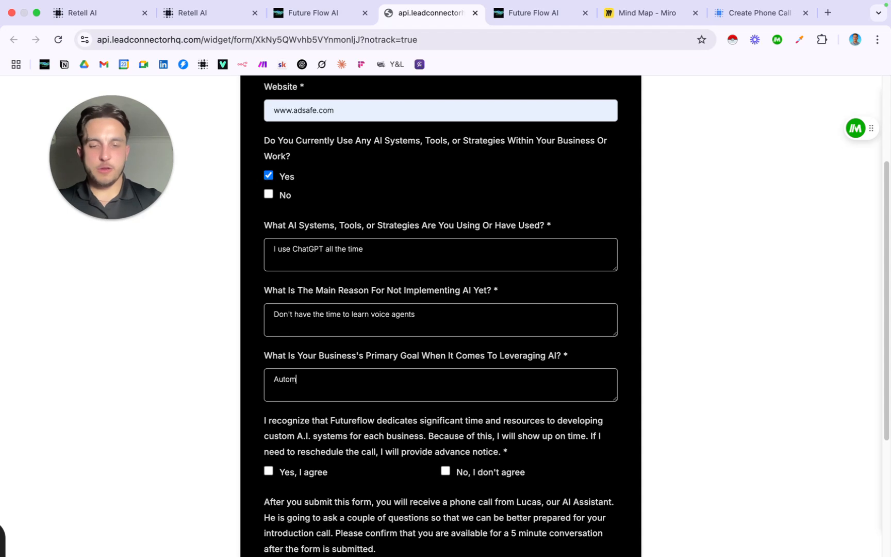
type("ating, Scalin")
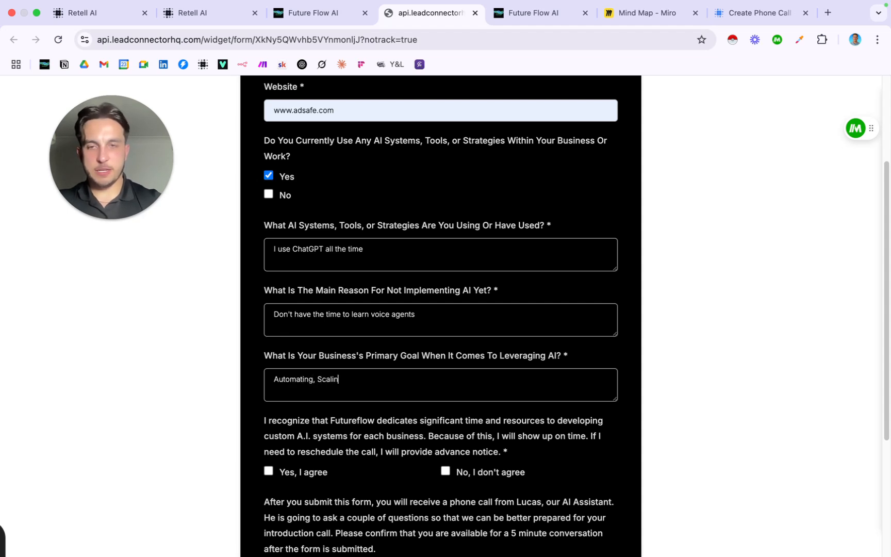
type("g and making more mon")
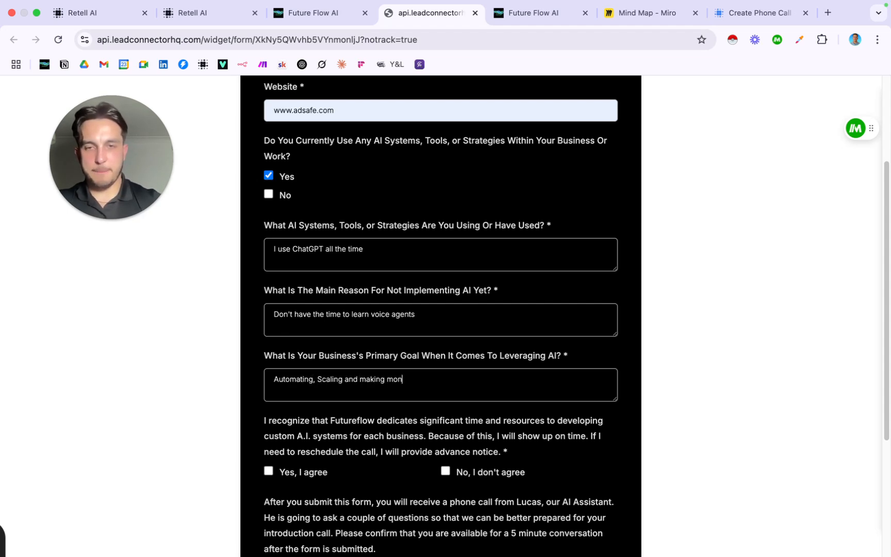
type("ey")
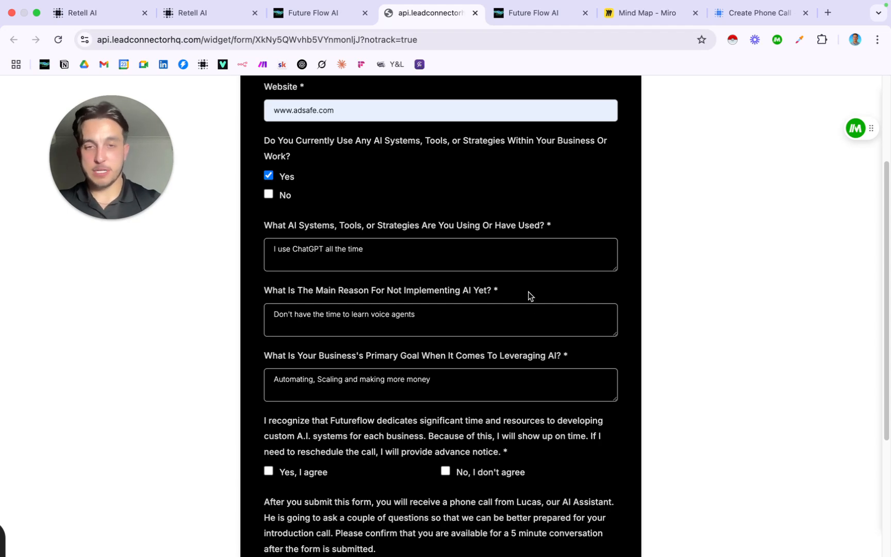
scroll(469, 297, "down", 5)
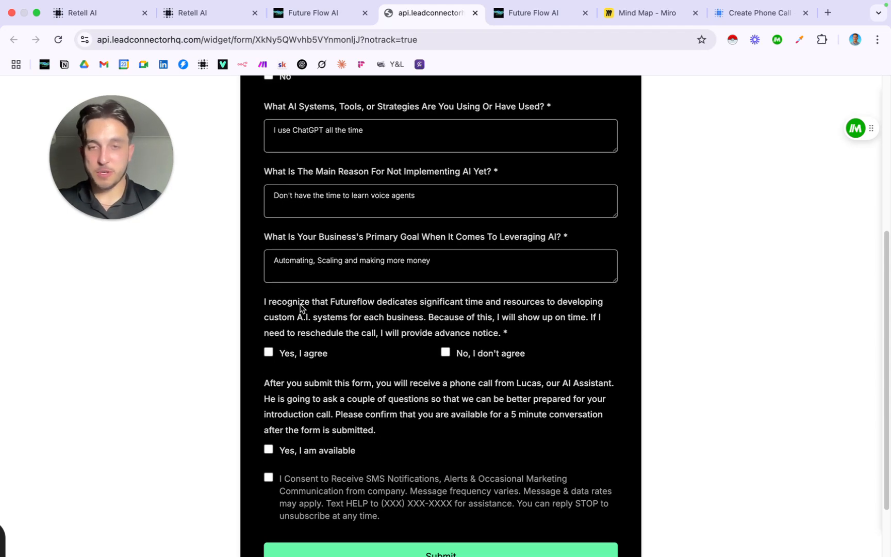
Tick the agreement, availability and SMS consent boxes, submit the form, and close its tab
left_click(268, 352)
scroll(407, 306, "down", 3)
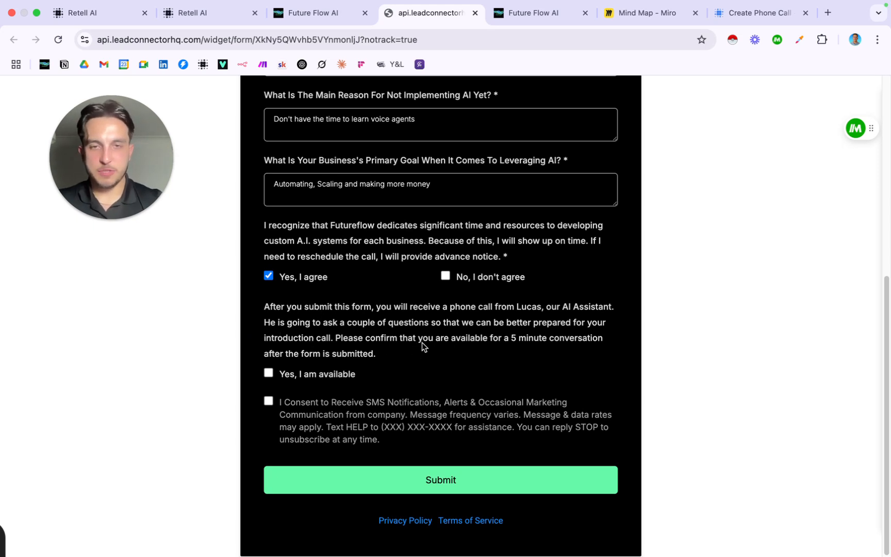
left_click(269, 373)
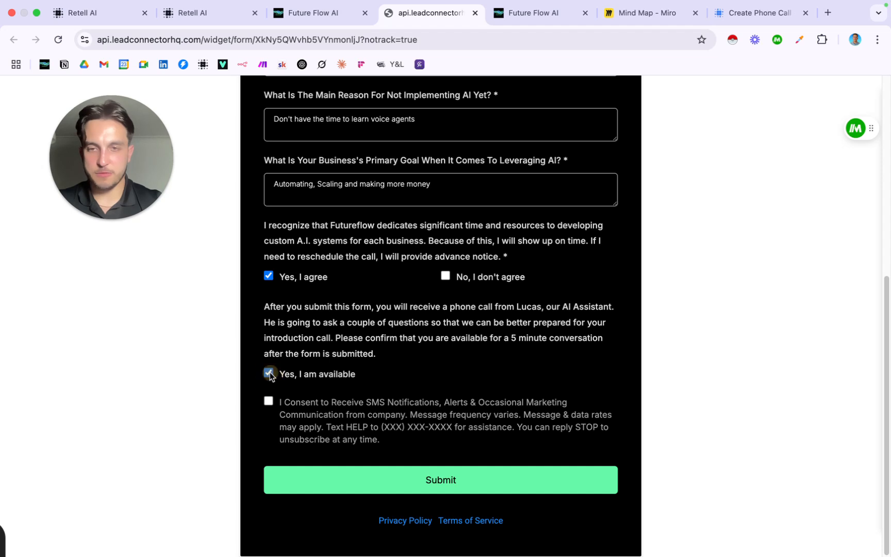
left_click(268, 401)
left_click(392, 482)
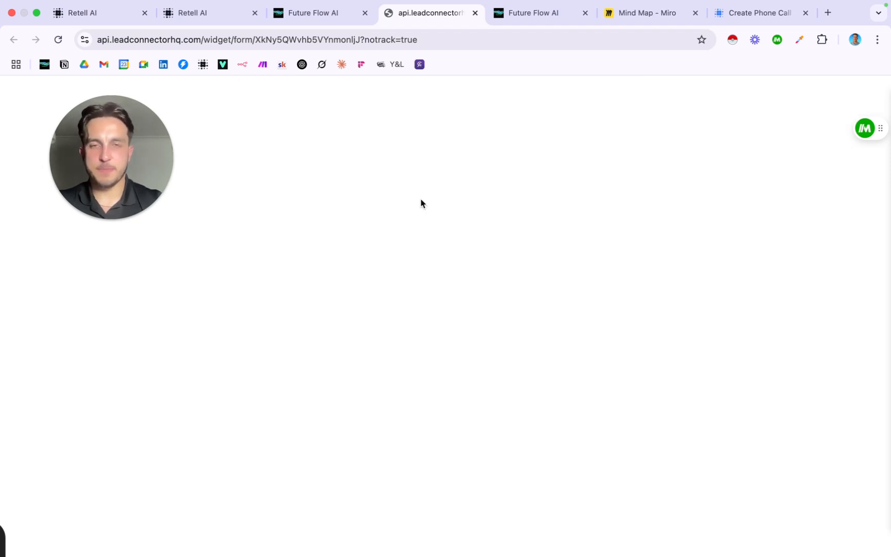
left_click(475, 12)
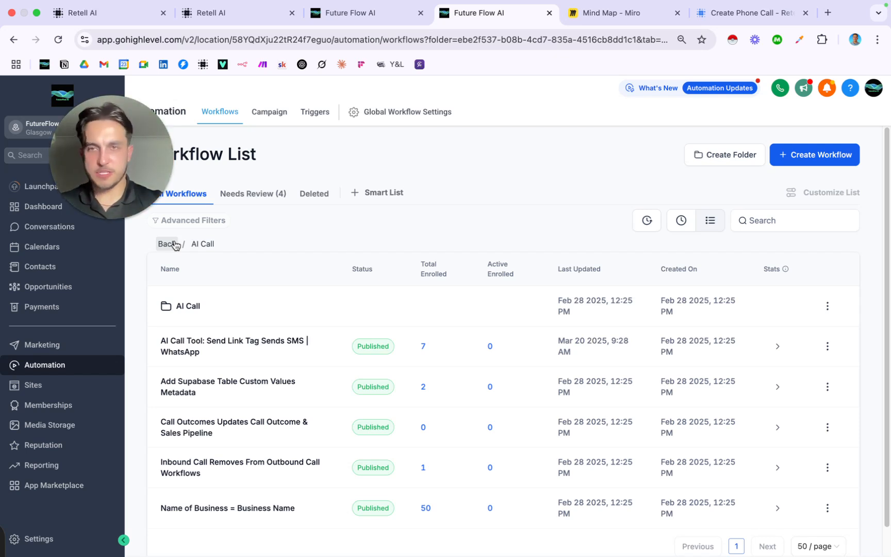
Highlight an entry in the AI Call folder's workflow list
left_click_drag(122, 151, 407, 165)
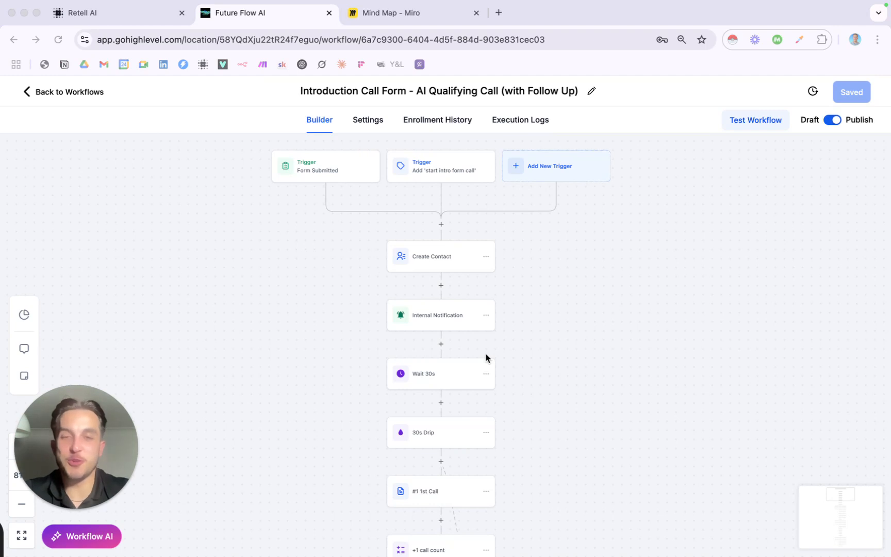
scroll(486, 357, "down", 3)
scroll(485, 358, "down", 8)
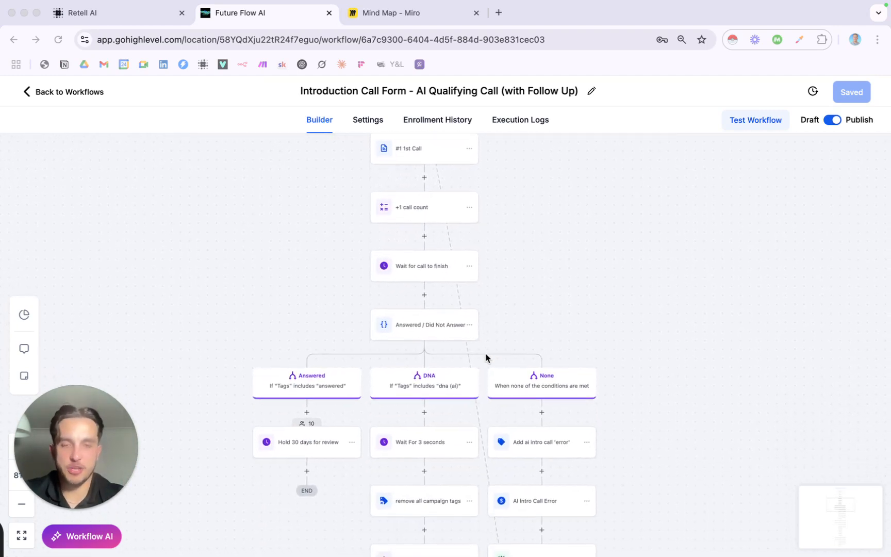
scroll(486, 357, "down", 1)
scroll(486, 357, "down", 1)
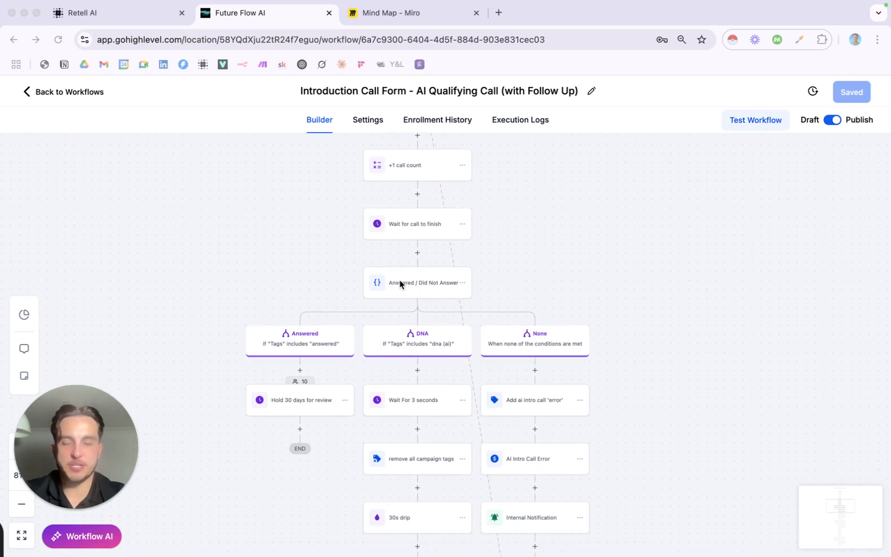
scroll(418, 325, "down", 1)
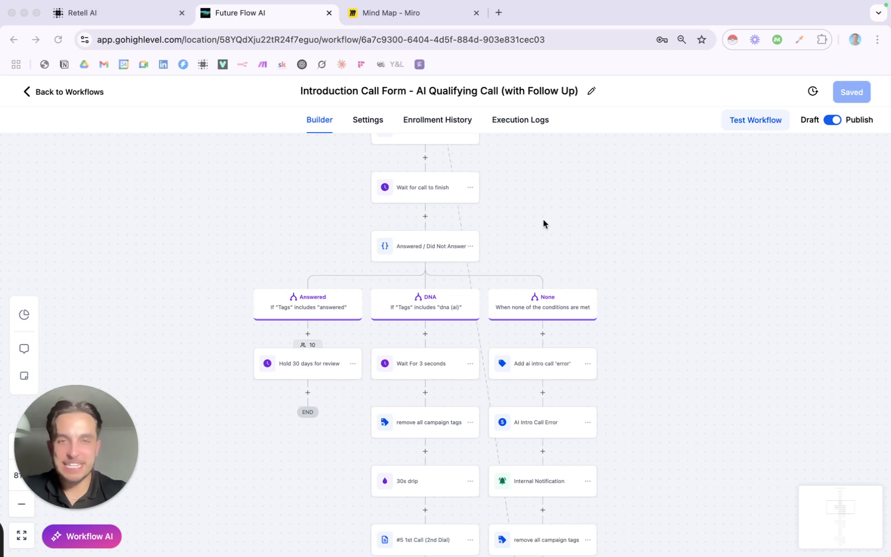
scroll(543, 220, "up", 1)
scroll(543, 220, "up", 5)
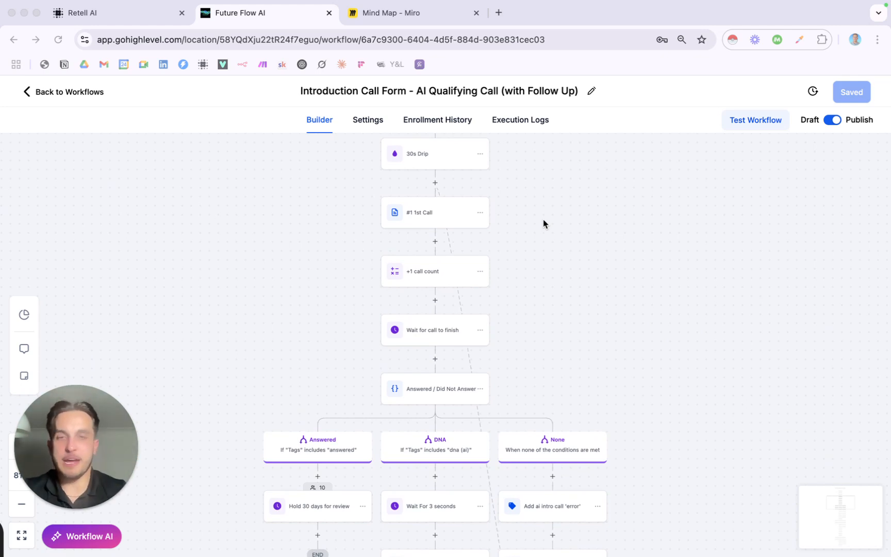
scroll(543, 219, "up", 10)
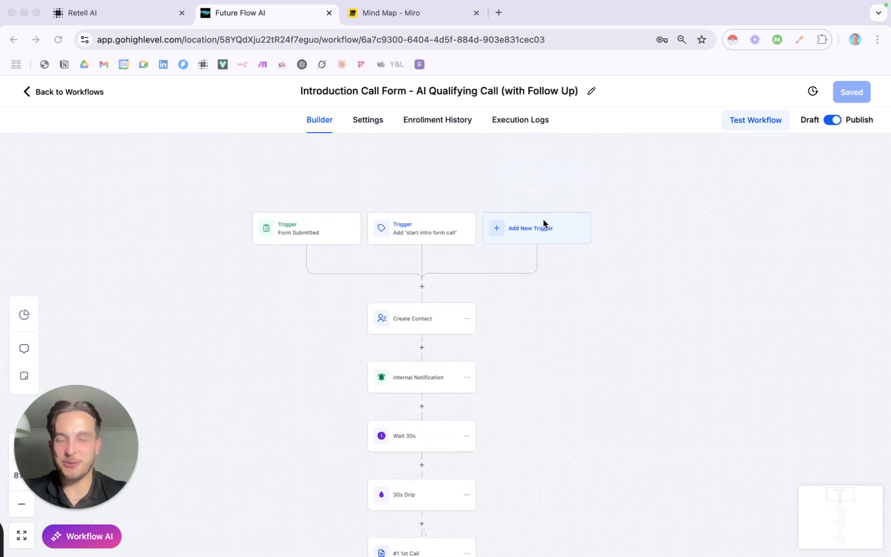
scroll(543, 219, "down", 1)
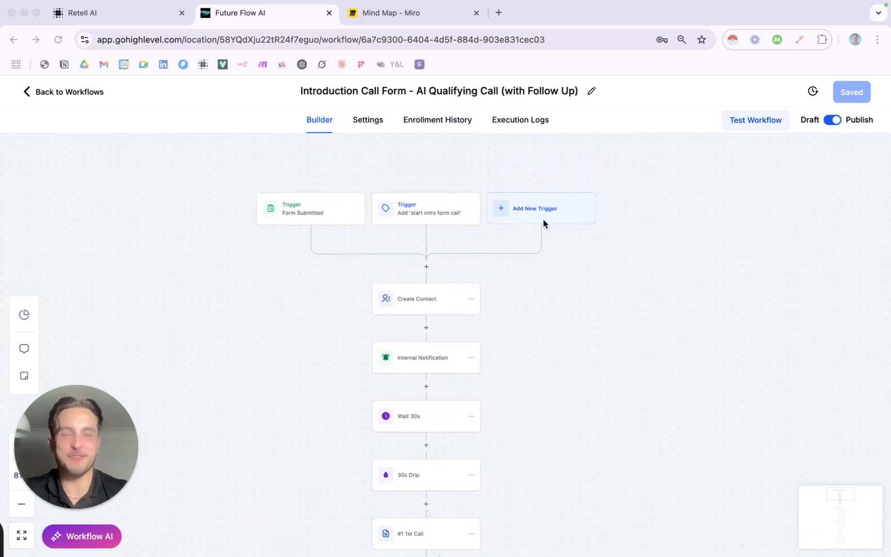
scroll(543, 219, "down", 1)
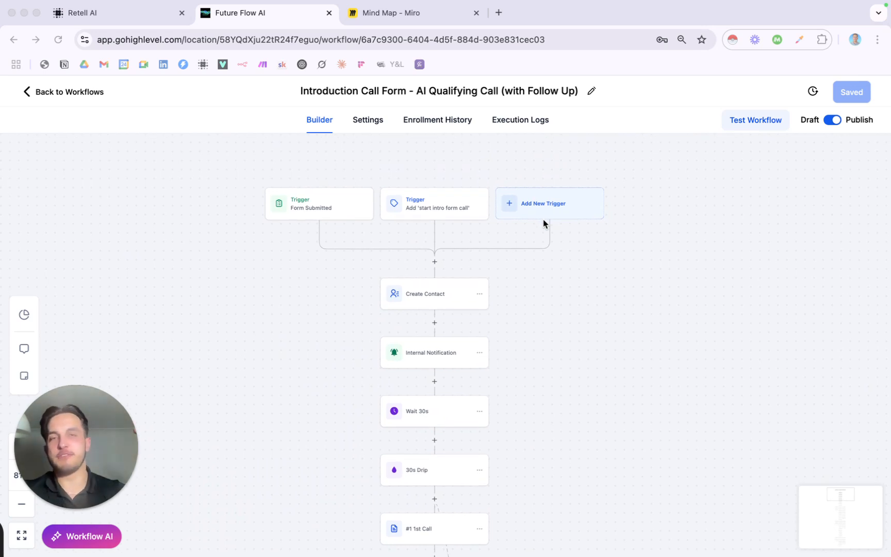